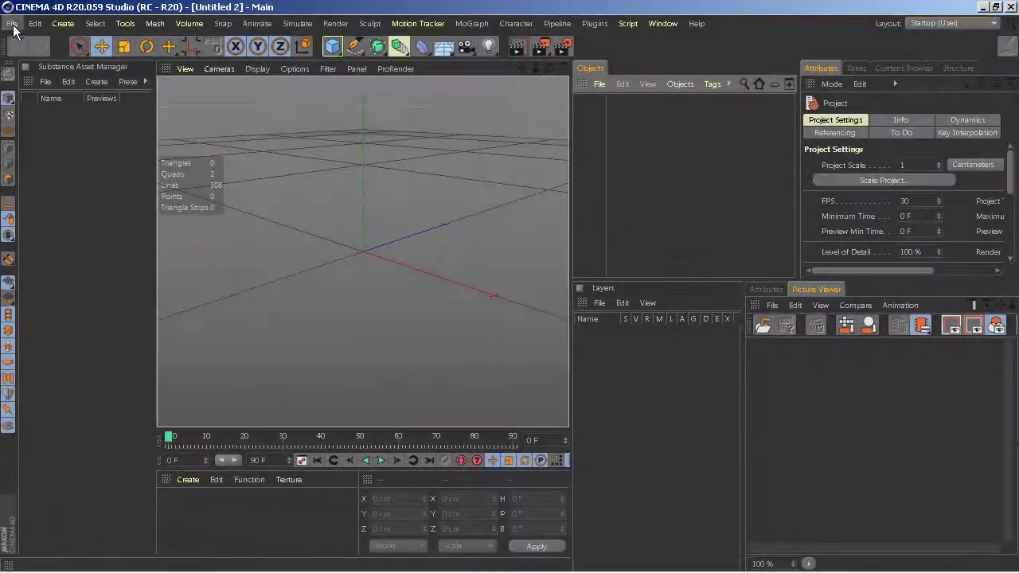
# Open the kaya2.c4d scene file.
pyautogui.click(12, 23)
pyautogui.click(39, 67)
pyautogui.scroll(-2, 496, 231)
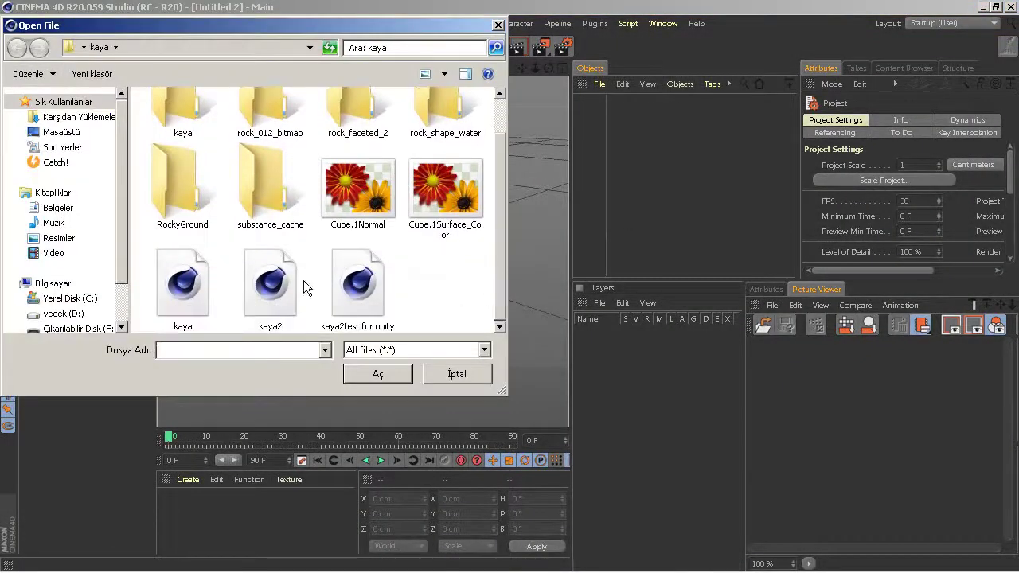
pyautogui.click(303, 280)
pyautogui.click(378, 374)
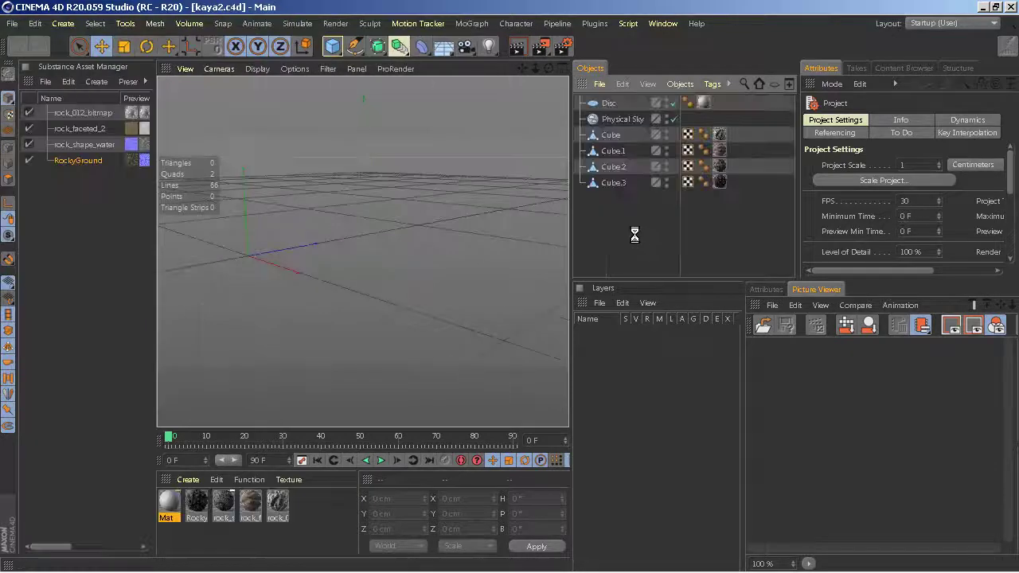
# Delete the floor Disc and the Physical Sky from the scene.
pyautogui.moveTo(548, 70); pyautogui.dragTo(446, 75)
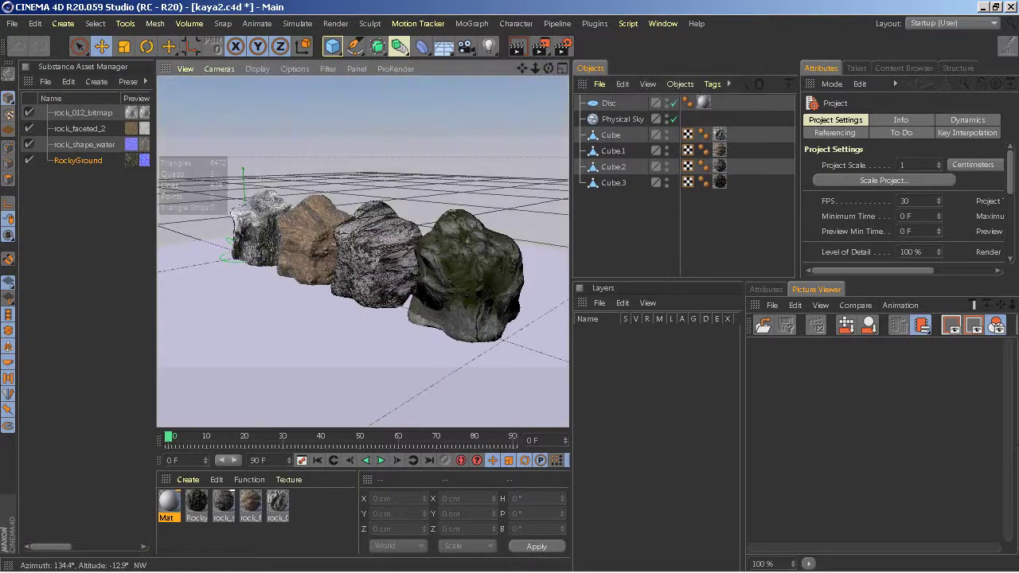
pyautogui.moveTo(361, 251); pyautogui.dragTo(362, 250)
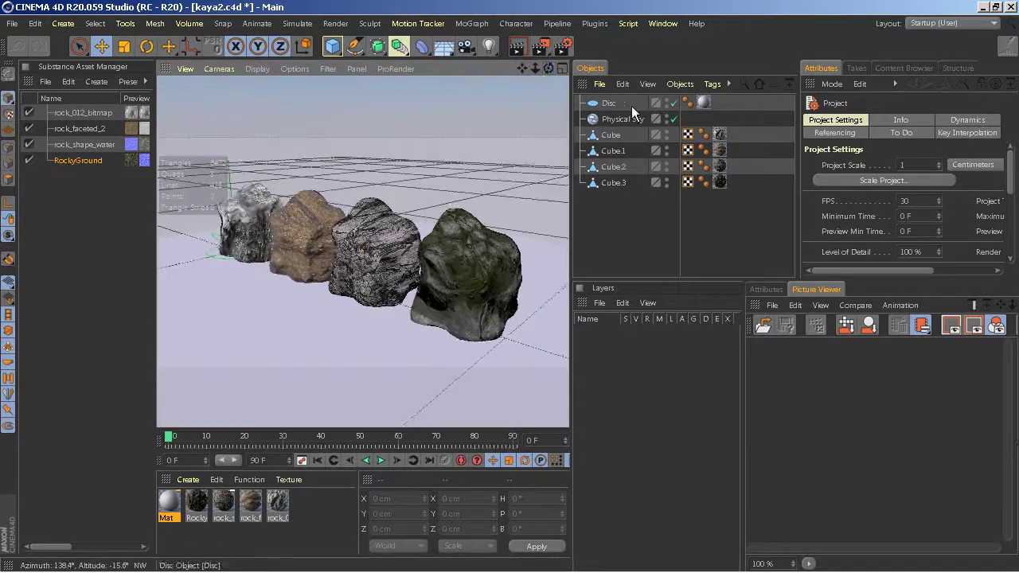
pyautogui.click(617, 104)
pyautogui.press('Delete')
pyautogui.click(610, 105)
pyautogui.press('Delete')
# Delete the Cube, Cube.2 and Cube.3 rocks, leaving only Cube.1.
pyautogui.click(611, 104)
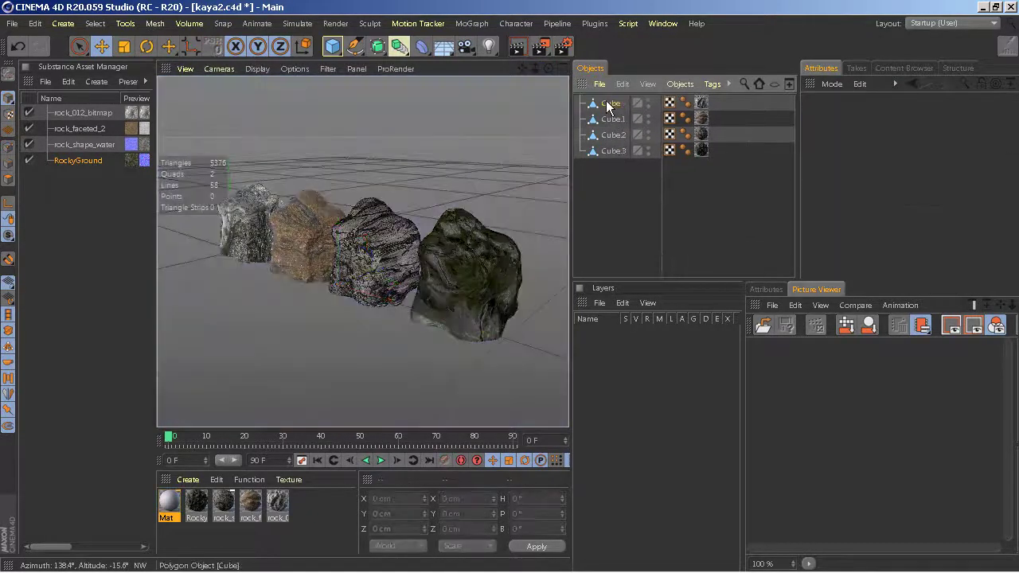
pyautogui.press('Delete')
pyautogui.click(603, 119)
pyautogui.press('Delete')
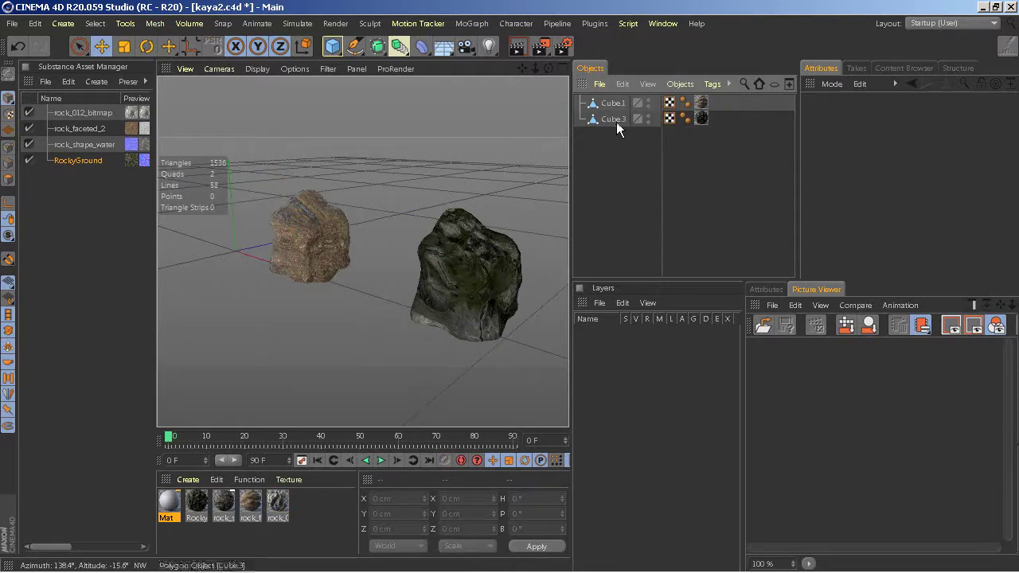
pyautogui.click(613, 119)
pyautogui.press('Delete')
pyautogui.moveTo(523, 68); pyautogui.dragTo(524, 67)
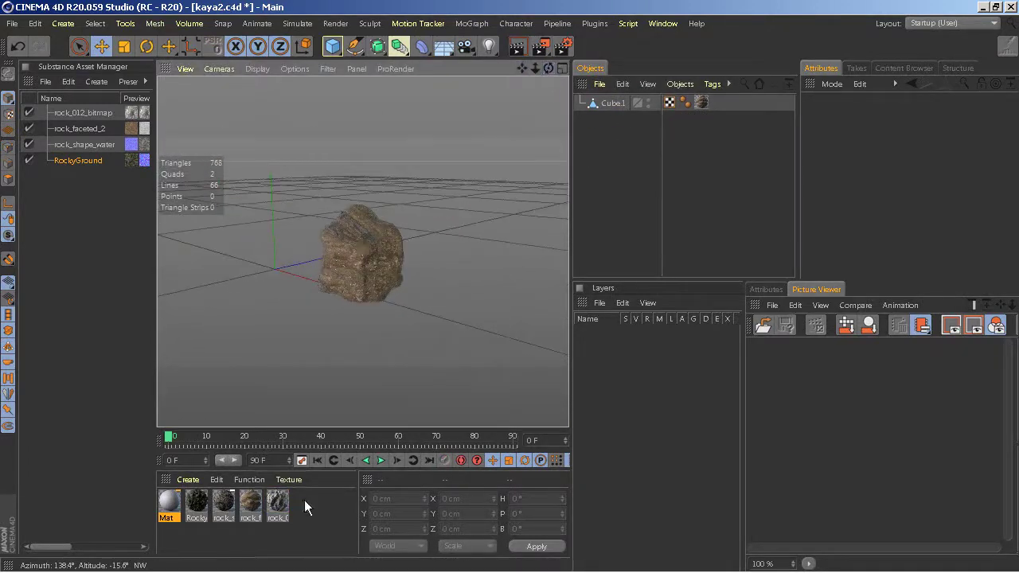
# Delete the unused materials and the RockyGround, rock_shape_water and rock_012_bitmap Substance assets.
pyautogui.moveTo(195, 513); pyautogui.dragTo(300, 519)
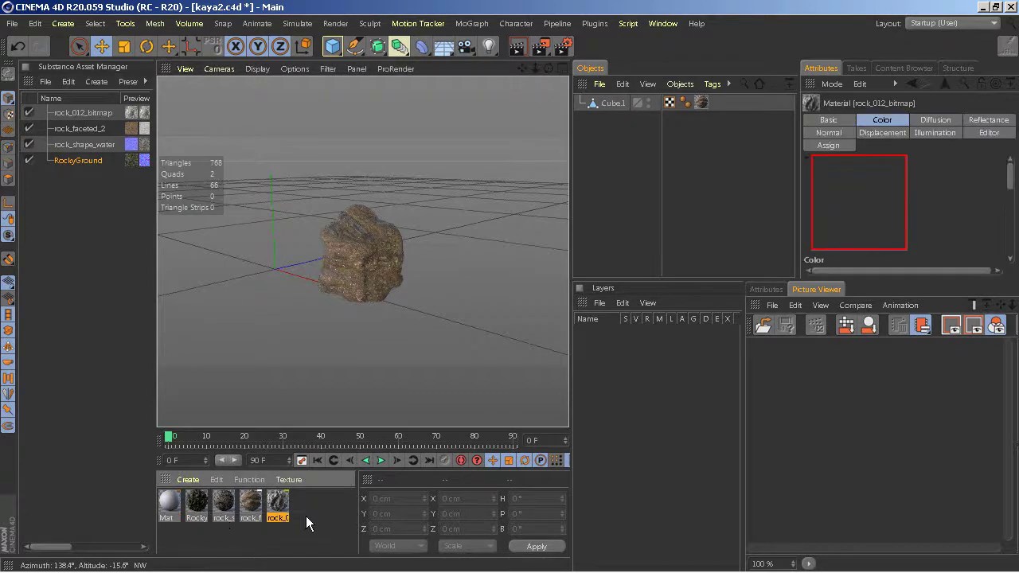
pyautogui.press('Delete')
pyautogui.press('Delete')
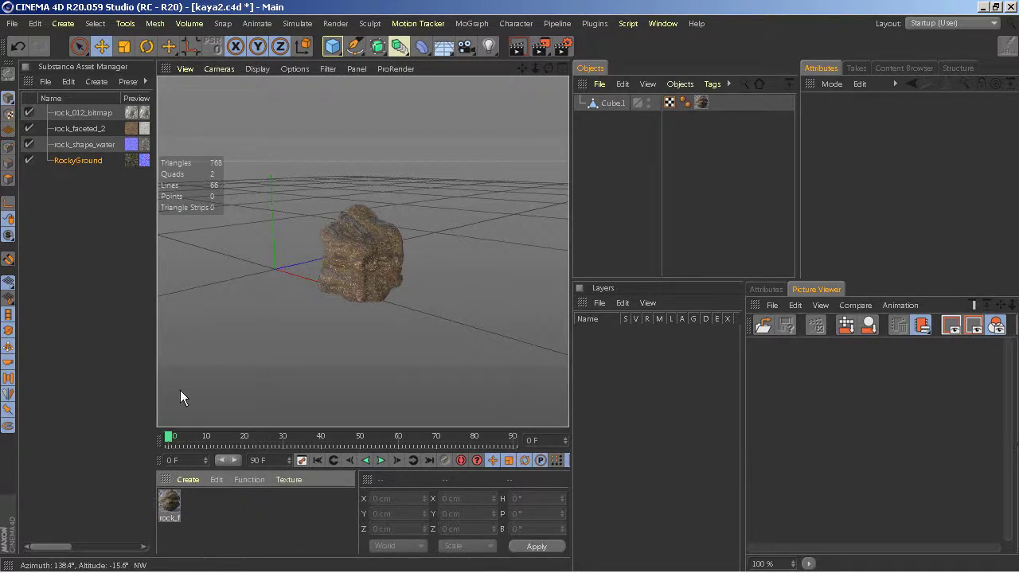
pyautogui.click(84, 160)
pyautogui.press('Delete')
pyautogui.click(84, 144)
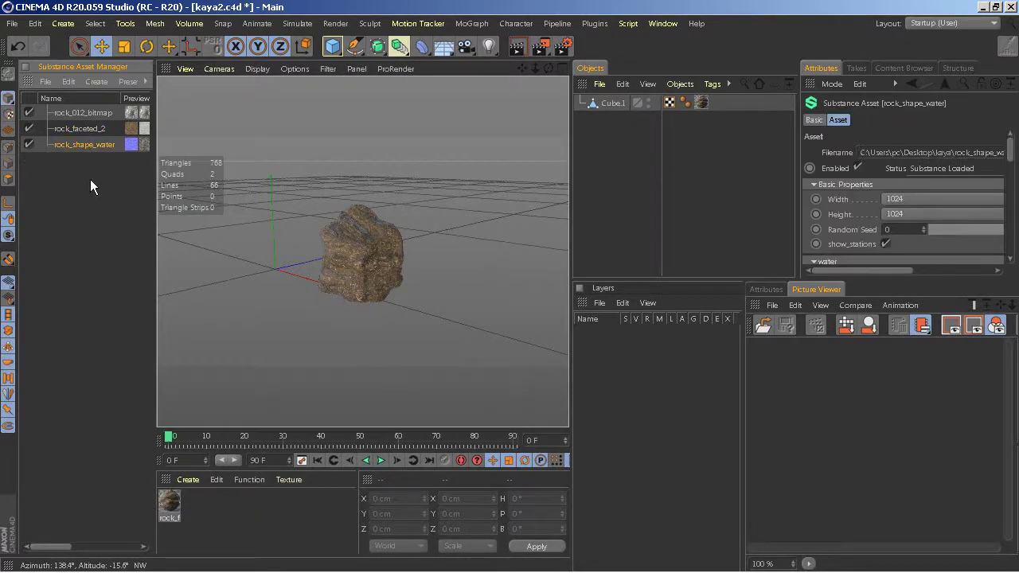
pyautogui.press('Delete')
pyautogui.click(90, 113)
pyautogui.press('Delete')
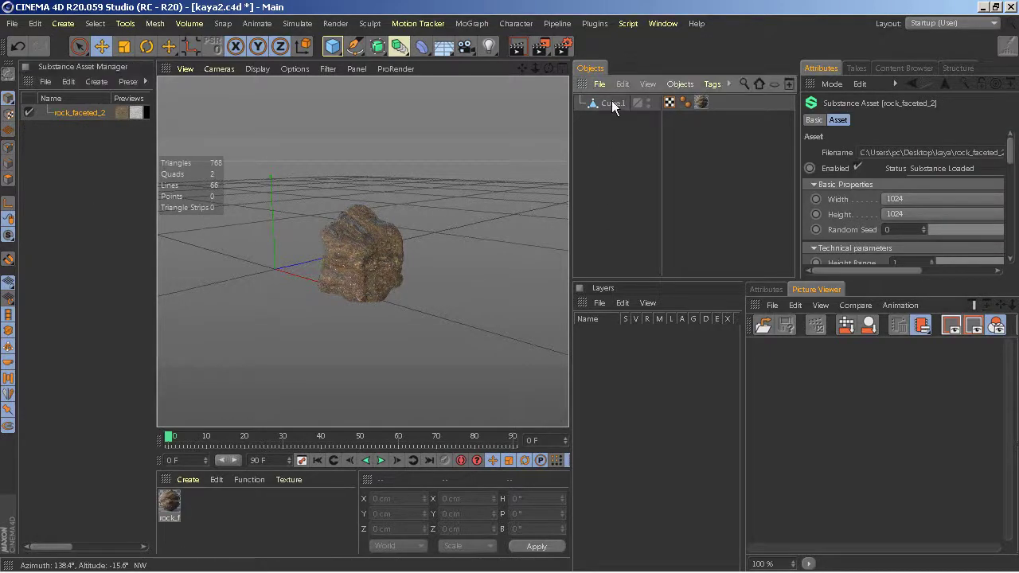
pyautogui.click(612, 102)
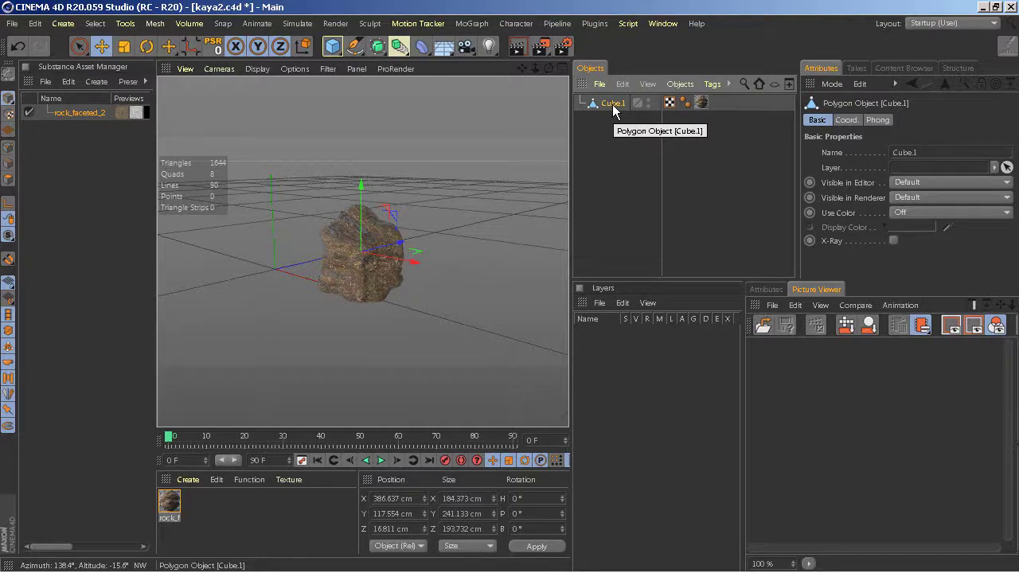
# Set up Bake Object for Cube.1 with Normals, Single Texture and 1024×1024 size.
pyautogui.click(680, 84)
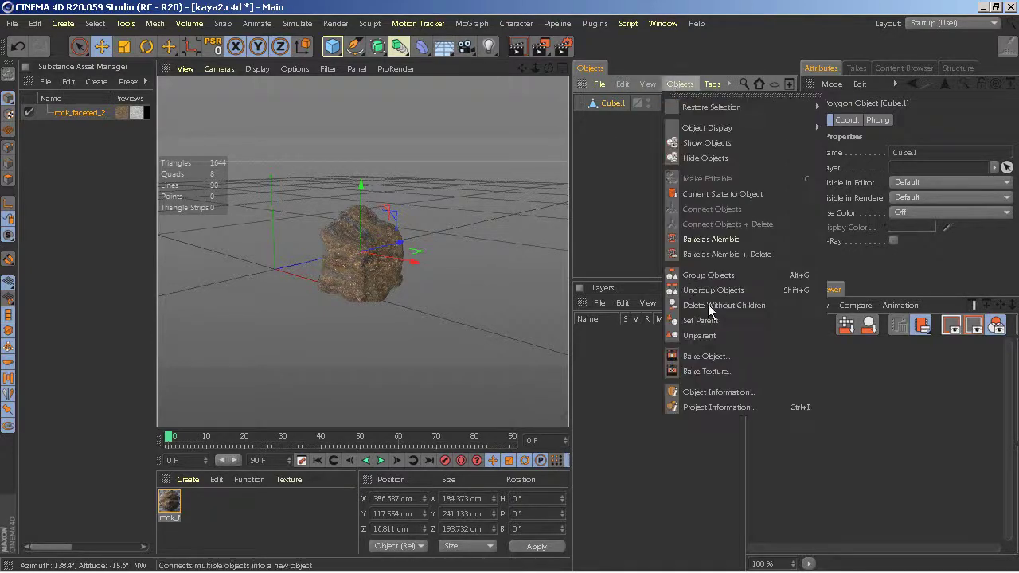
pyautogui.click(696, 356)
pyautogui.moveTo(696, 278); pyautogui.dragTo(699, 202)
pyautogui.click(545, 238)
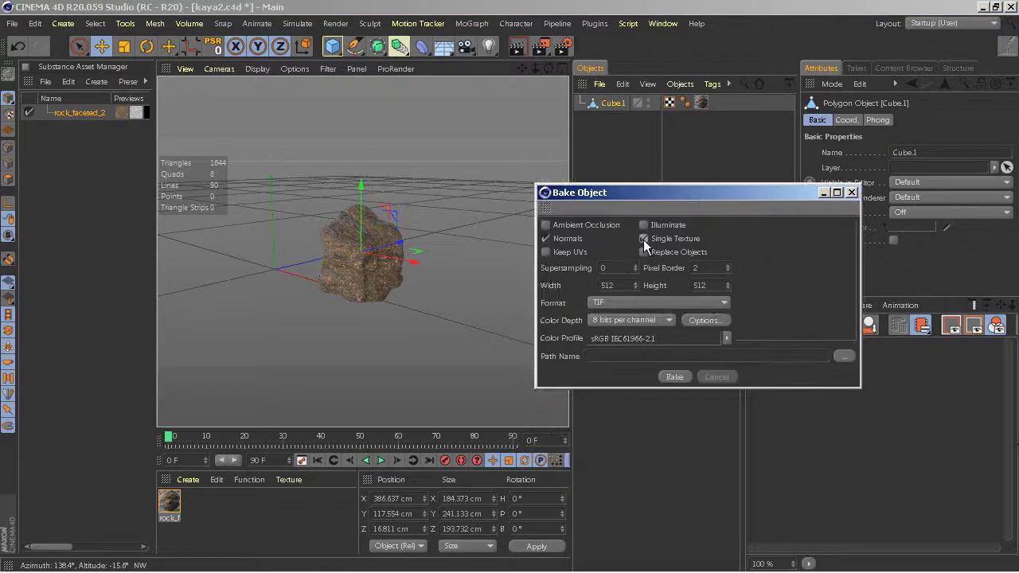
pyautogui.click(643, 238)
pyautogui.doubleClick(606, 285)
pyautogui.write('1024')
pyautogui.press('Tab')
pyautogui.write('1024')
# Choose PNG as the bake output format and run the bake.
pyautogui.click(658, 303)
pyautogui.click(668, 454)
pyautogui.click(675, 377)
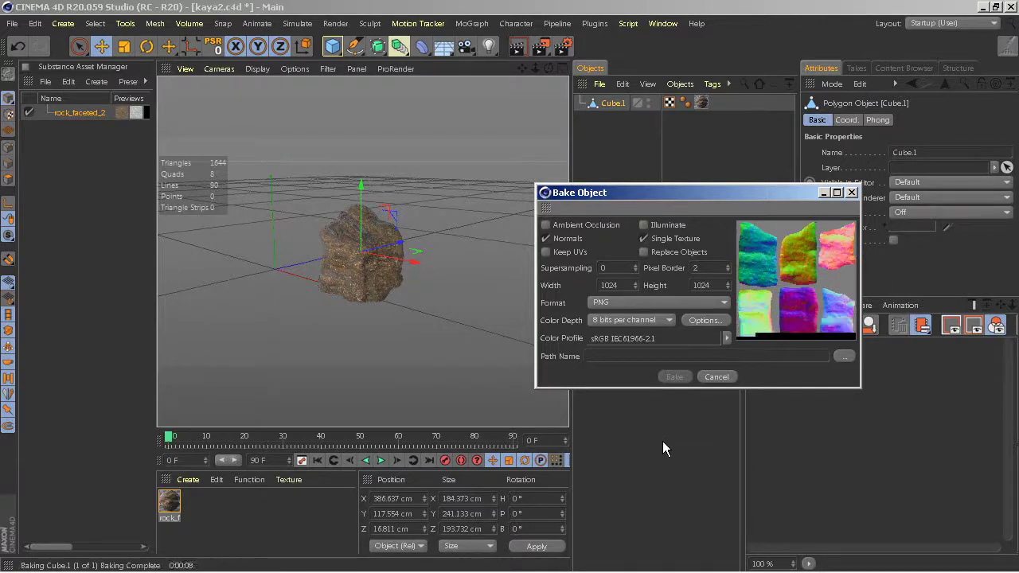
pyautogui.click(851, 192)
pyautogui.keyDown('alt'); pyautogui.moveTo(346, 221); pyautogui.dragTo(414, 239); pyautogui.keyUp('alt')
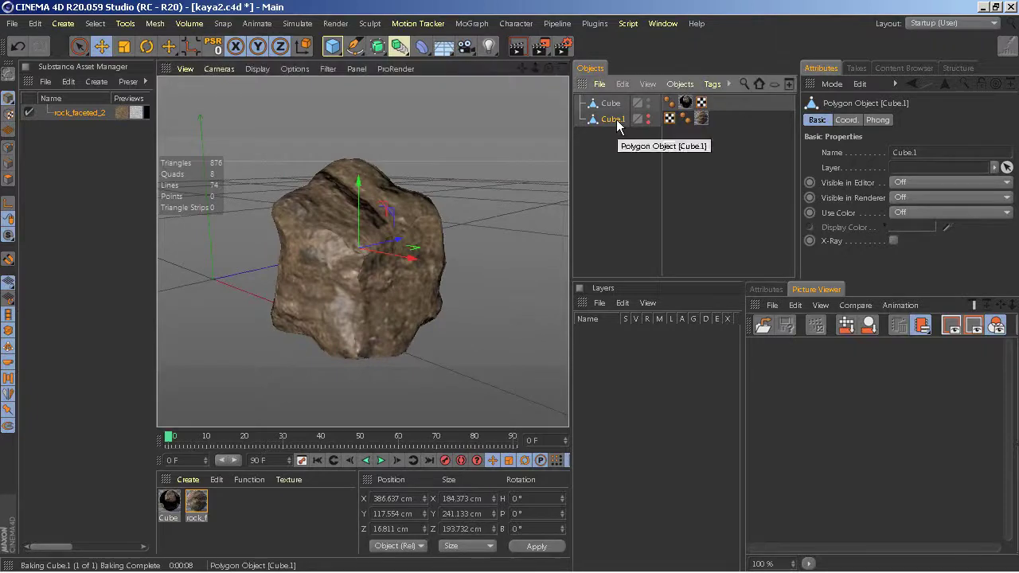
# Delete Cube.1 and the old rock material, then open the baked Cube material.
pyautogui.press('Delete')
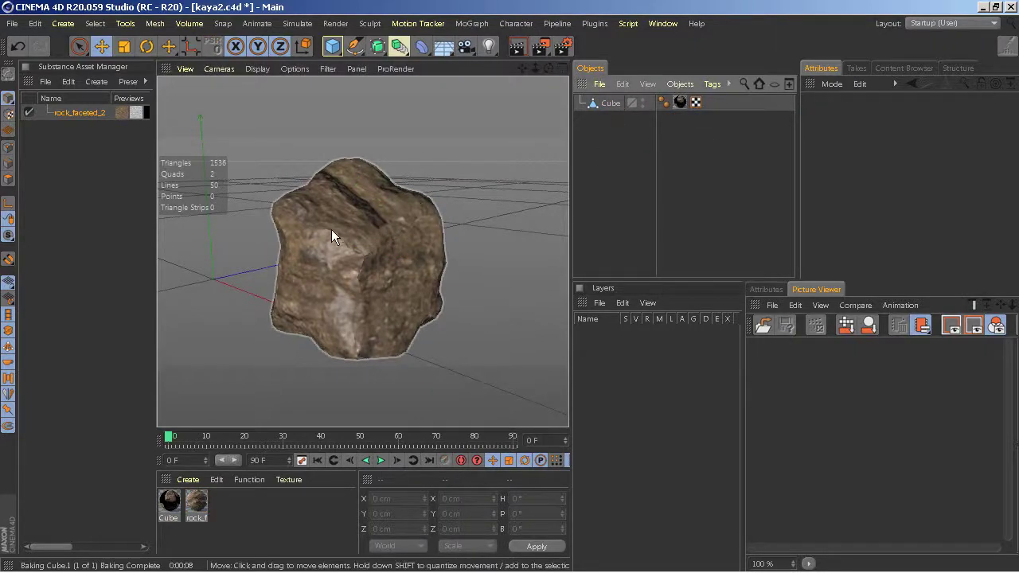
pyautogui.keyDown('alt'); pyautogui.moveTo(360, 267); pyautogui.dragTo(361, 246); pyautogui.keyUp('alt')
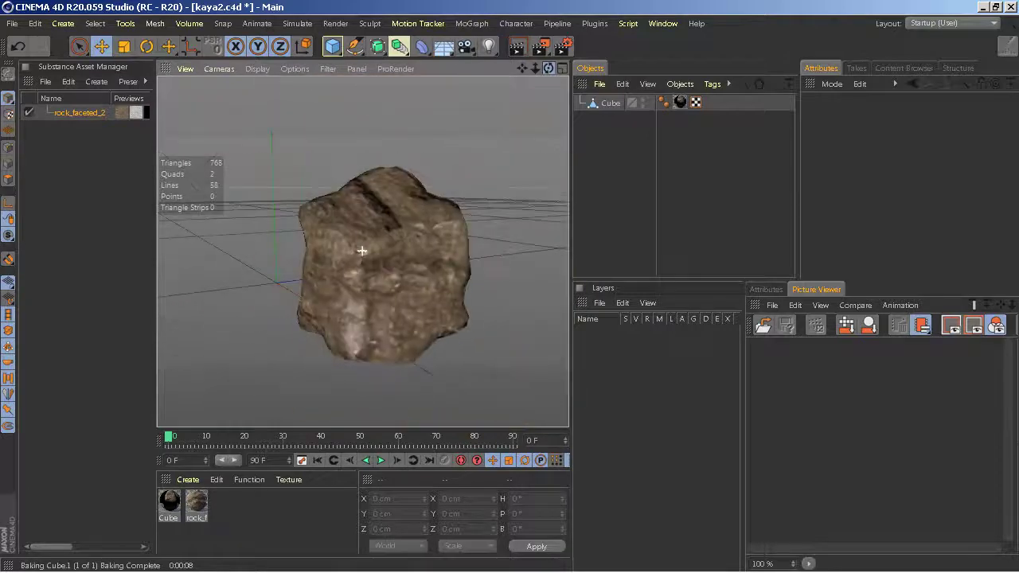
pyautogui.click(610, 103)
pyautogui.click(196, 506)
pyautogui.press('Delete')
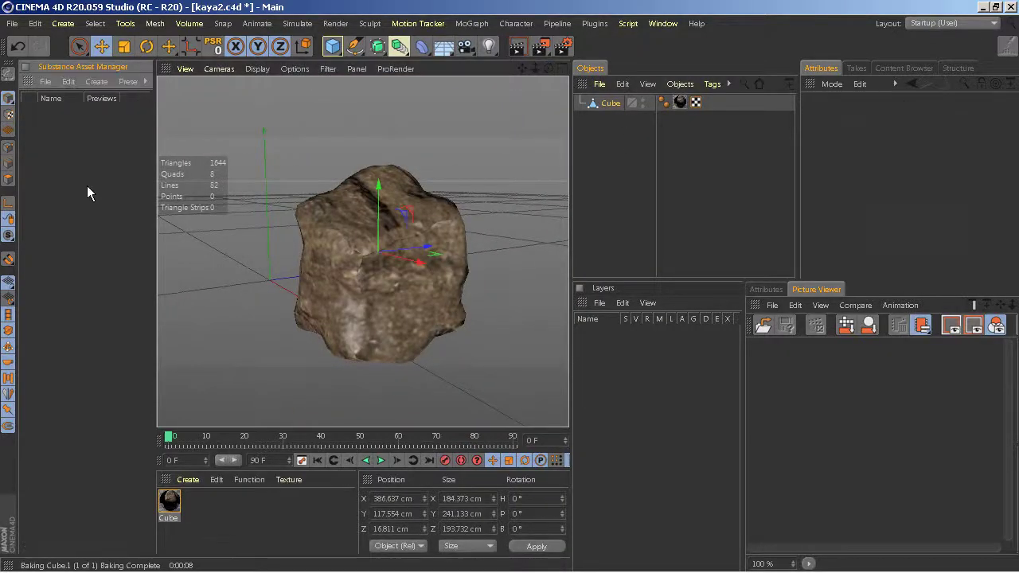
pyautogui.doubleClick(169, 509)
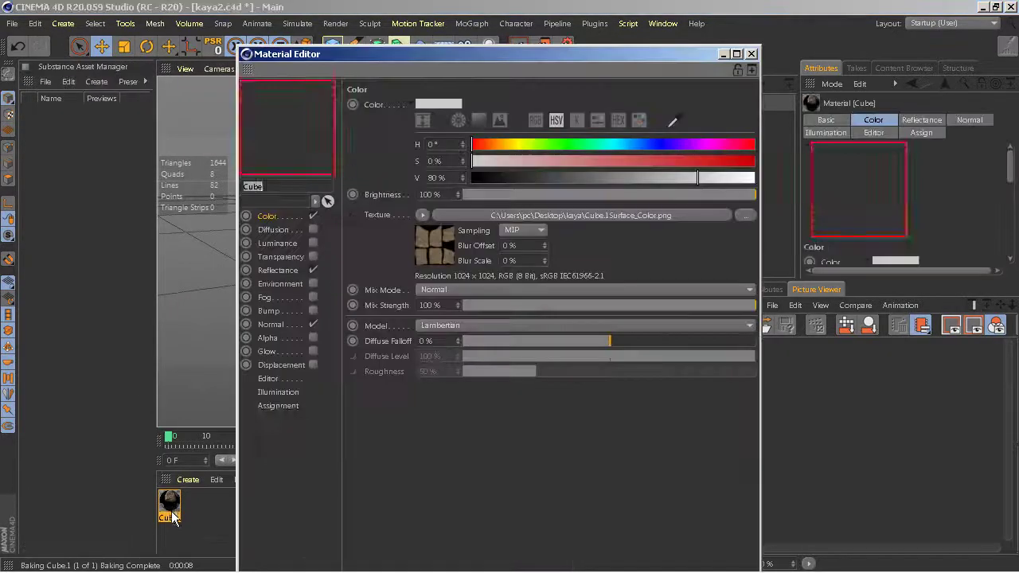
# Try Cube material texture preview sizes of 1024, 2048 and 512.
pyautogui.click(269, 380)
pyautogui.moveTo(504, 55); pyautogui.dragTo(813, 32)
pyautogui.scroll(5, 358, 255)
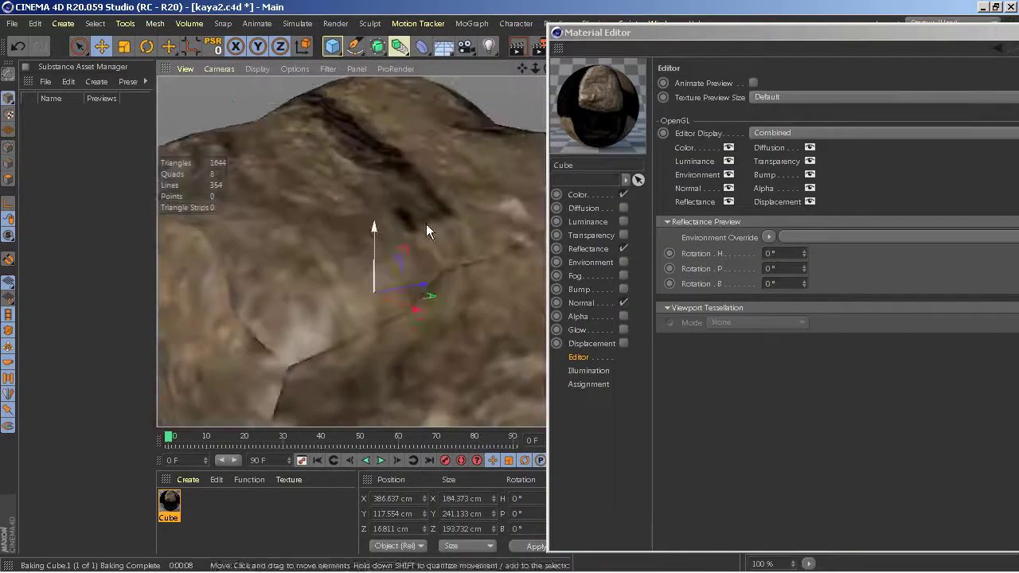
pyautogui.click(797, 96)
pyautogui.click(758, 199)
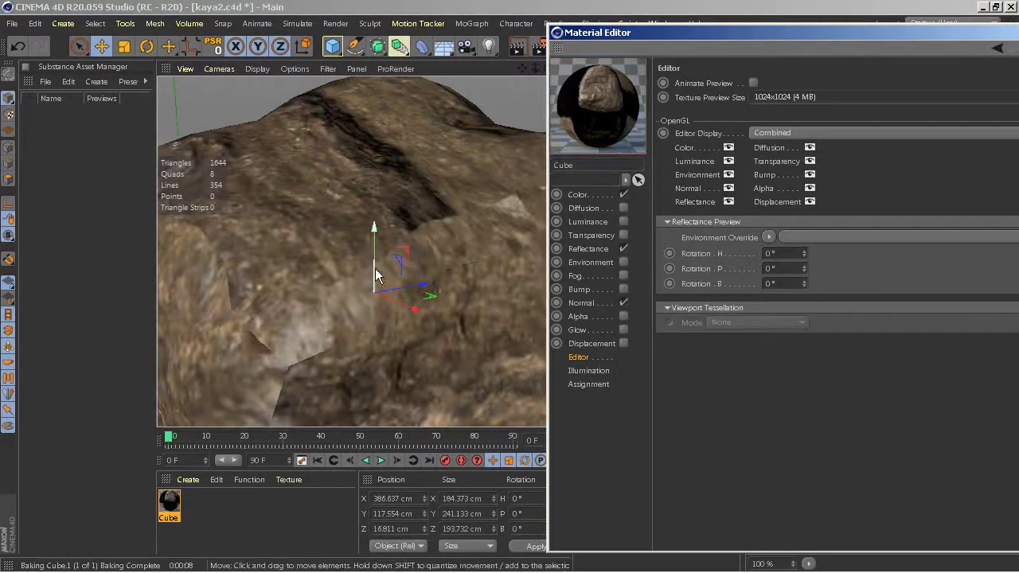
pyautogui.click(796, 97)
pyautogui.click(788, 204)
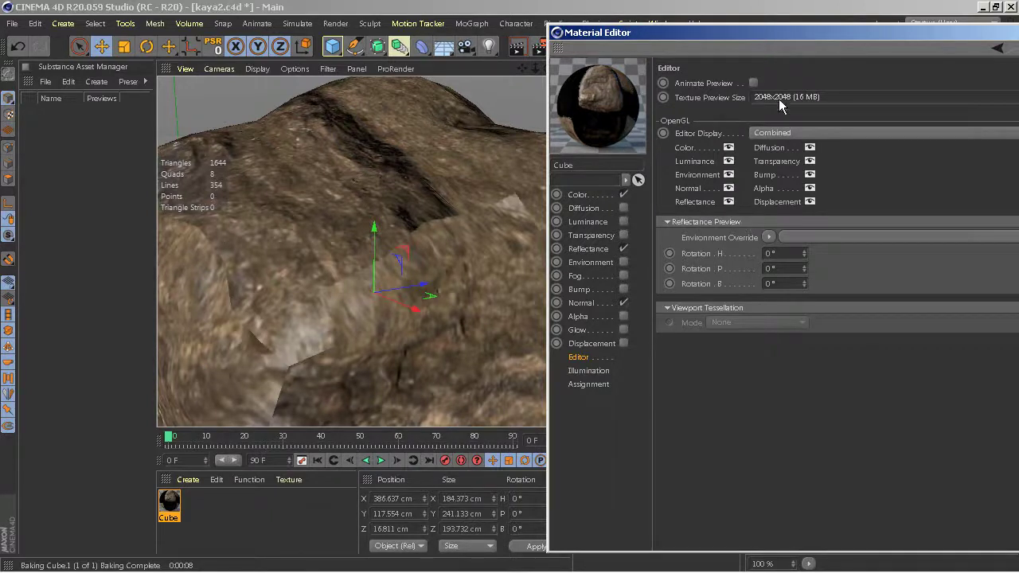
pyautogui.click(778, 97)
pyautogui.click(756, 185)
# Settle the texture preview size back at 1024×1024 and close the Material Editor.
pyautogui.click(780, 96)
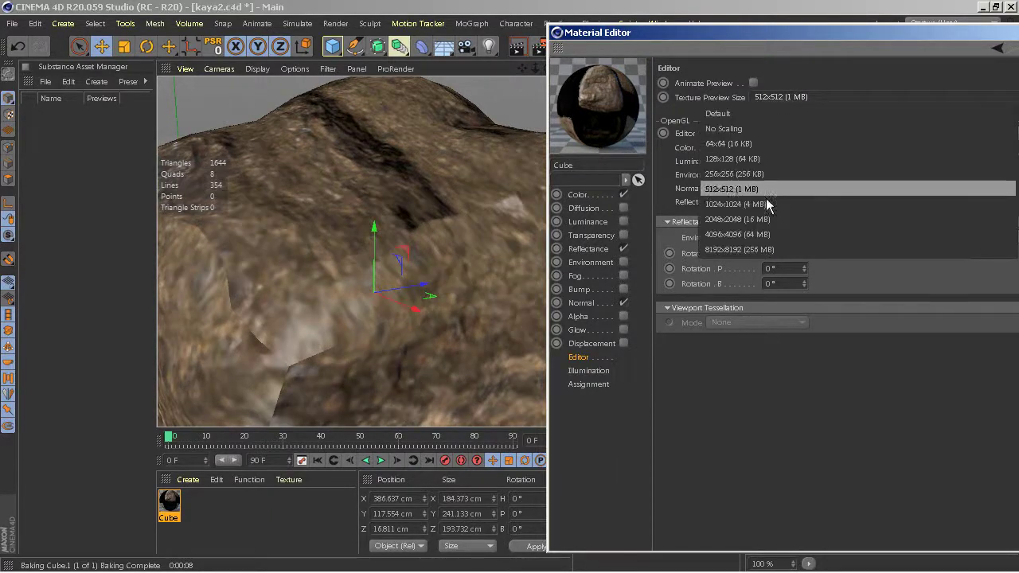
pyautogui.click(764, 215)
pyautogui.scroll(2, 335, 257)
pyautogui.scroll(-3, 334, 257)
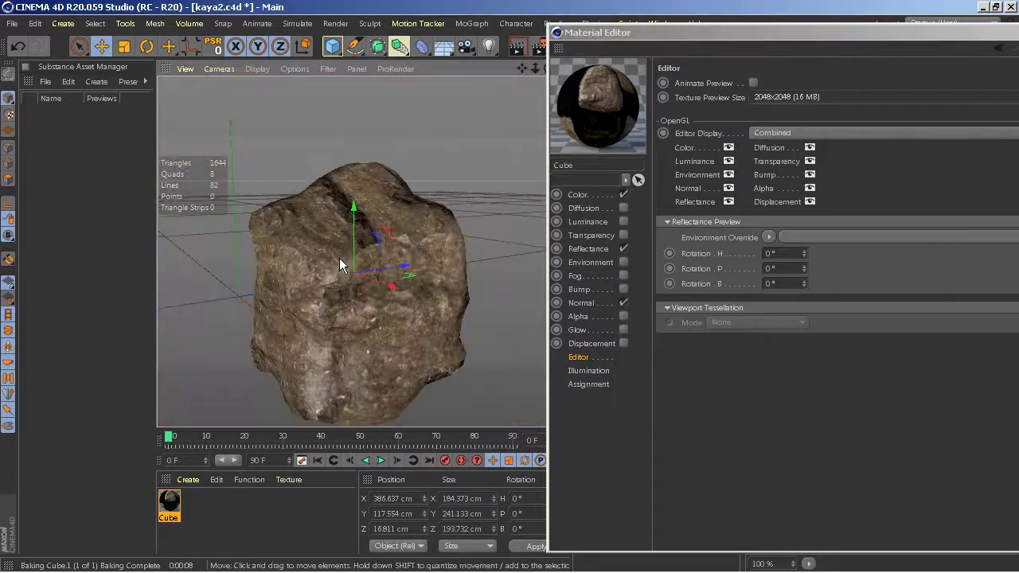
pyautogui.scroll(-1, 340, 259)
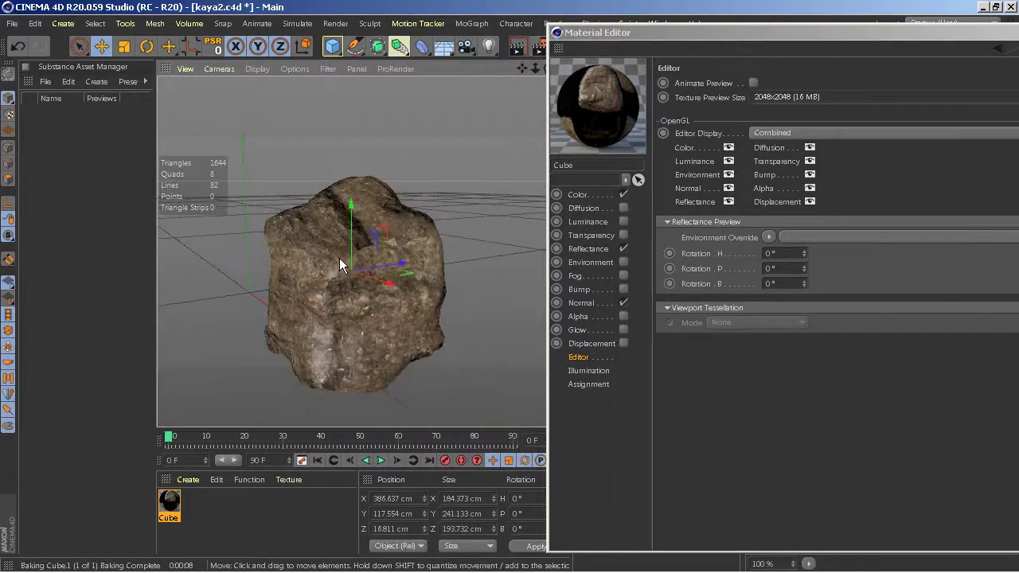
pyautogui.click(794, 99)
pyautogui.click(766, 205)
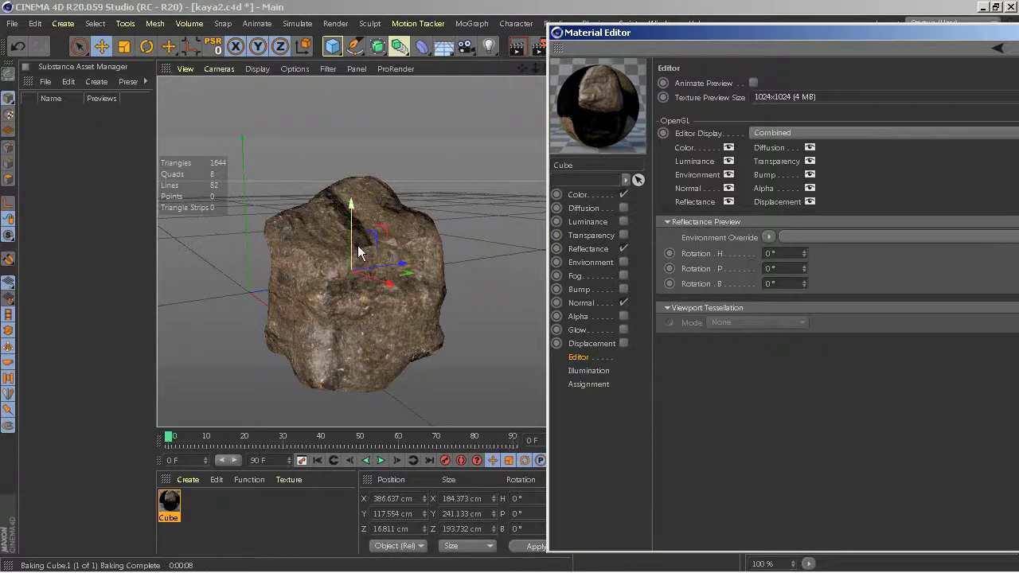
pyautogui.scroll(2, 355, 243)
pyautogui.scroll(-2, 358, 245)
pyautogui.click(990, 34)
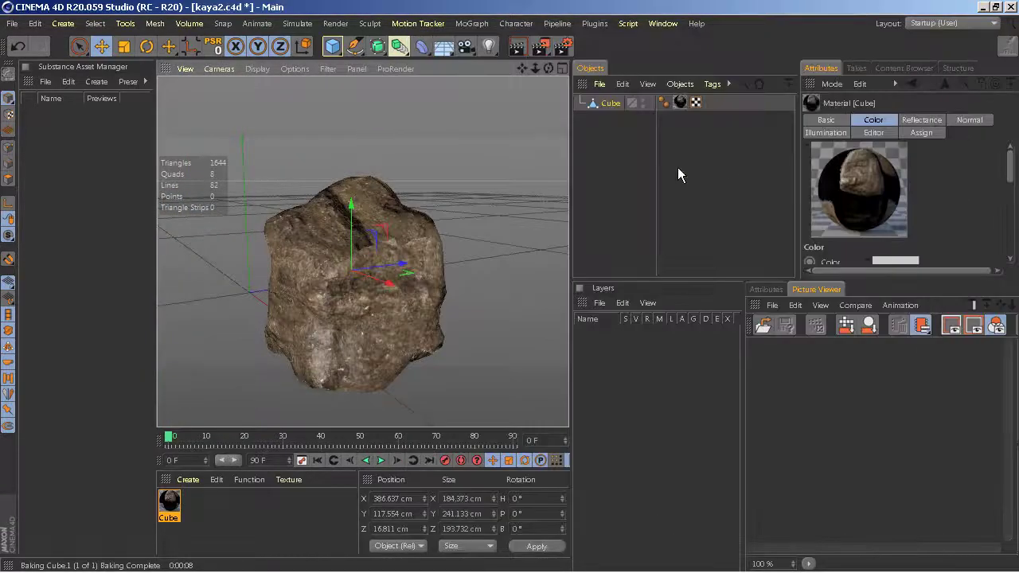
# Check the rock's UV layout, then open the Cube material for editing.
pyautogui.doubleClick(695, 102)
pyautogui.click(579, 87)
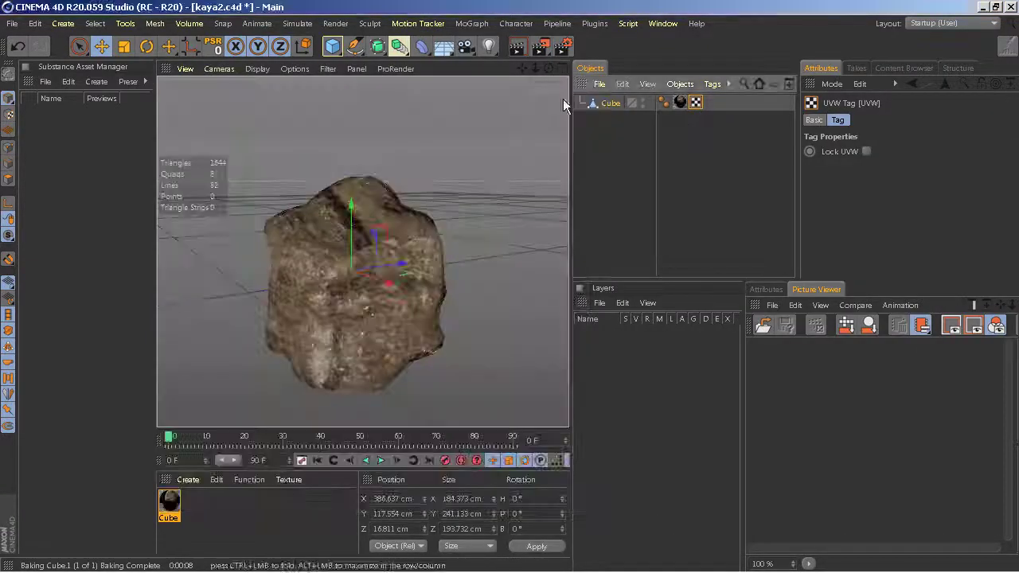
pyautogui.moveTo(415, 255)
pyautogui.keyDown('alt'); pyautogui.mouseDown()
pyautogui.moveTo(363, 251)
pyautogui.moveTo(414, 263)
pyautogui.mouseUp(); pyautogui.keyUp('alt')
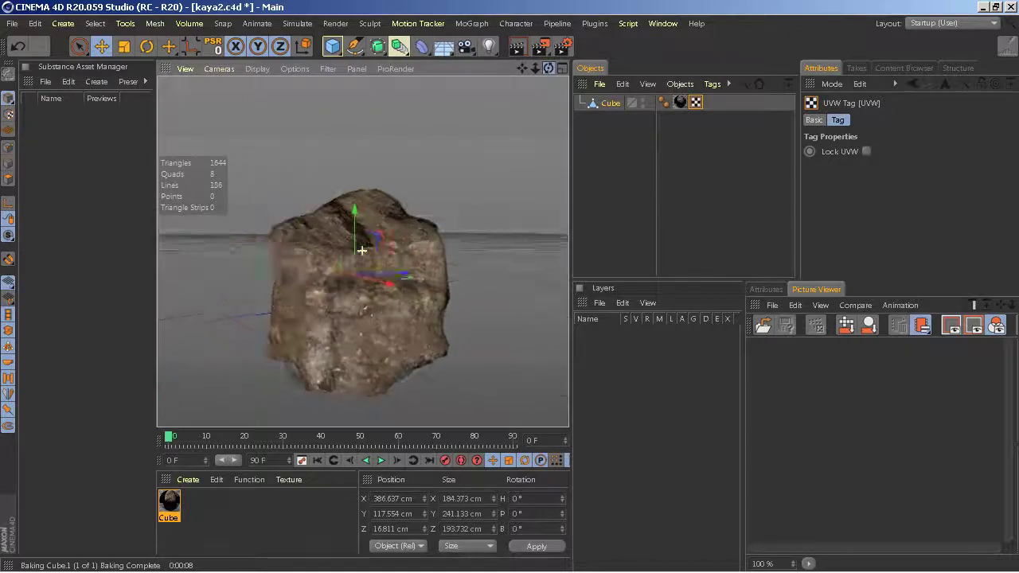
pyautogui.click(170, 505)
pyautogui.doubleClick(170, 505)
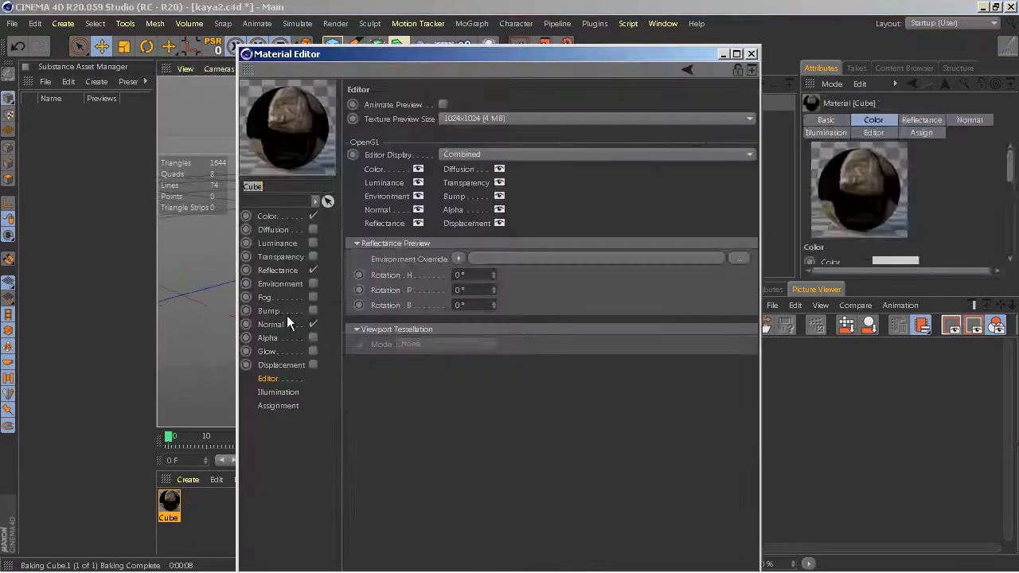
# Load Cube.1Normal.png into the Displacement channel and enable it.
pyautogui.click(267, 217)
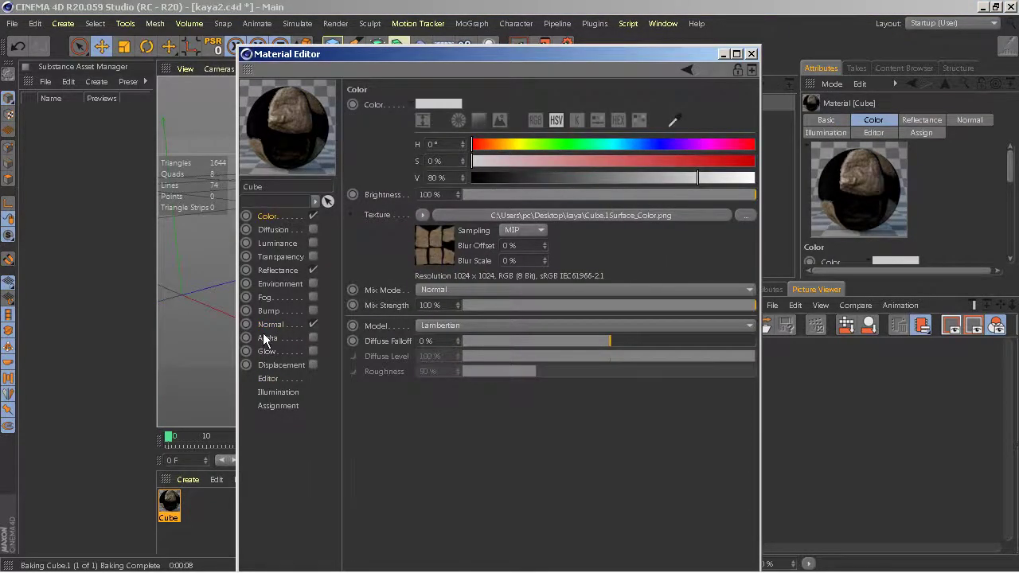
pyautogui.click(278, 271)
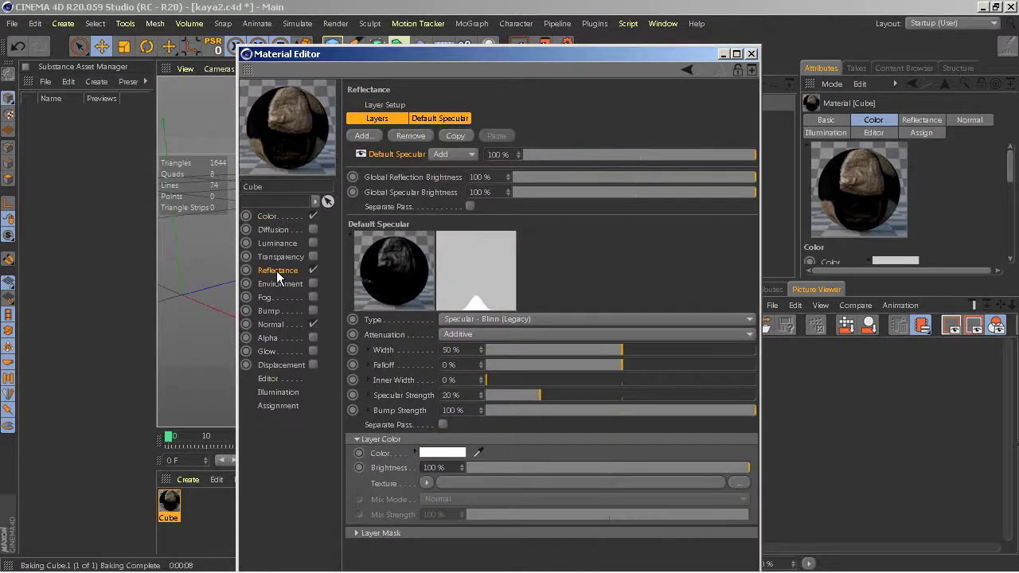
pyautogui.click(281, 365)
pyautogui.click(284, 272)
pyautogui.click(271, 324)
pyautogui.click(281, 365)
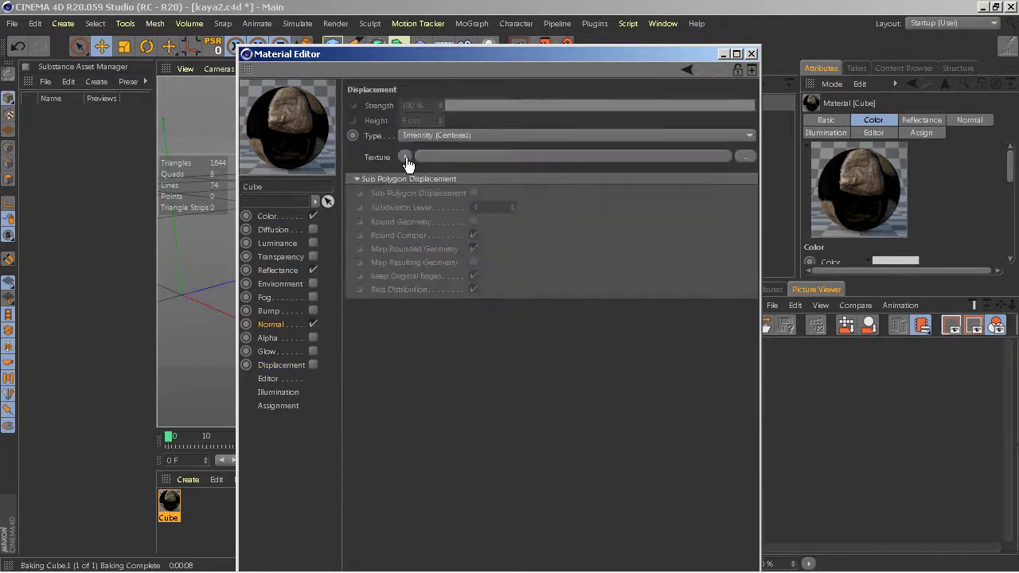
pyautogui.click(405, 156)
pyautogui.click(312, 365)
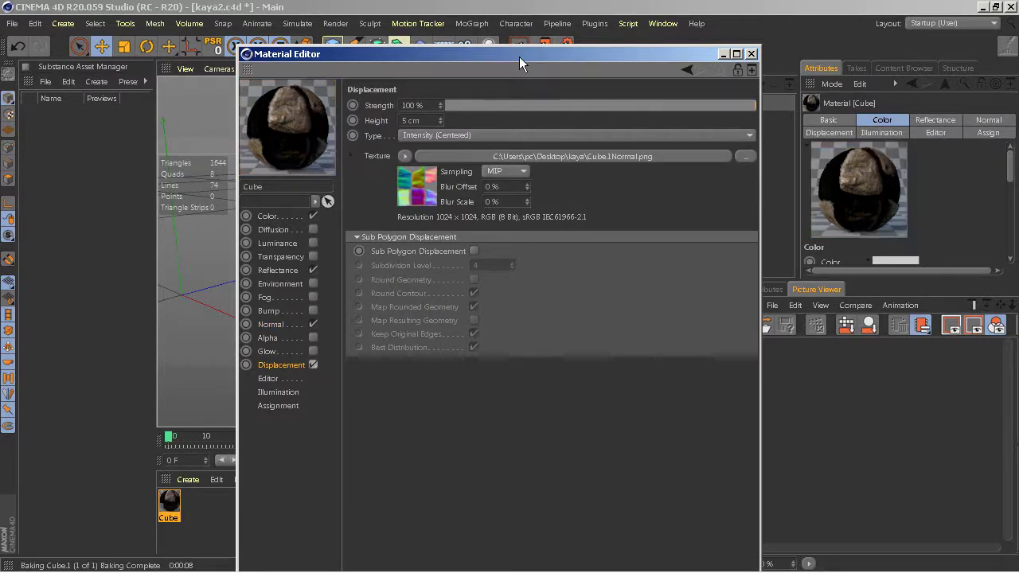
# Reuse Cube.1Normal.png as the Bump texture at 20% strength.
pyautogui.moveTo(520, 56)
pyautogui.mouseDown()
pyautogui.moveTo(650, 304)
pyautogui.moveTo(740, 204)
pyautogui.mouseUp()
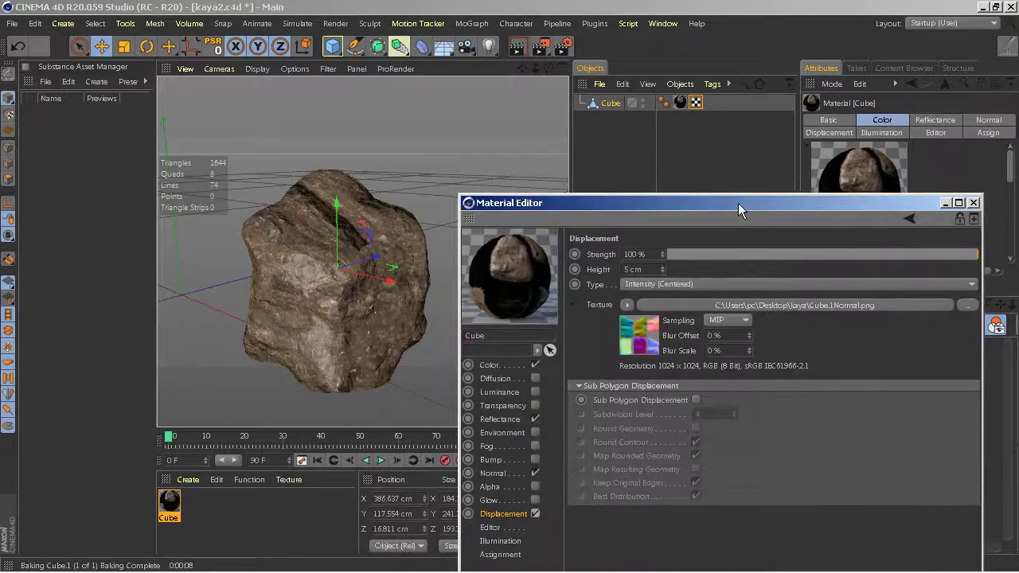
pyautogui.click(501, 419)
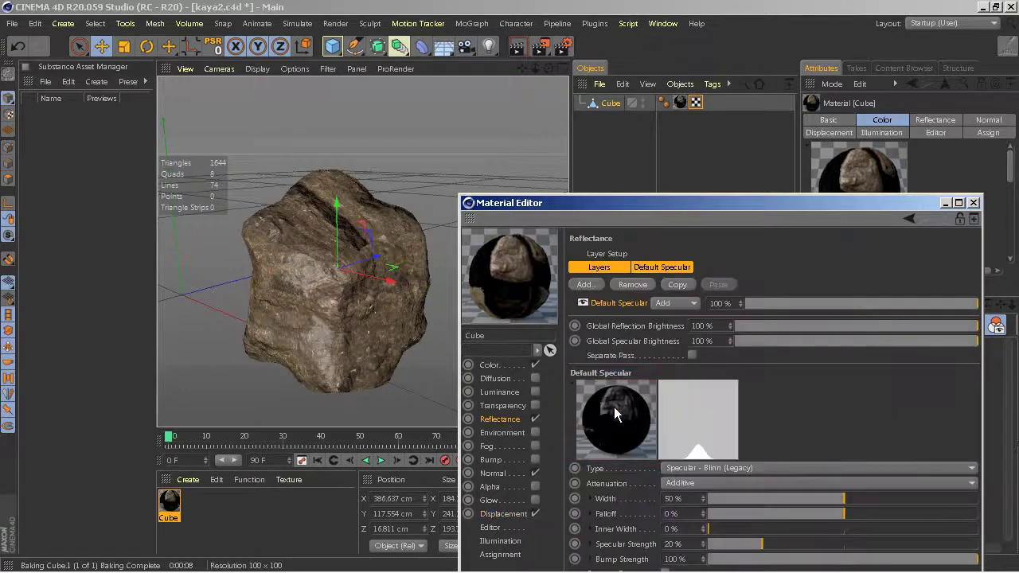
pyautogui.moveTo(501, 459); pyautogui.dragTo(631, 289)
pyautogui.click(500, 419)
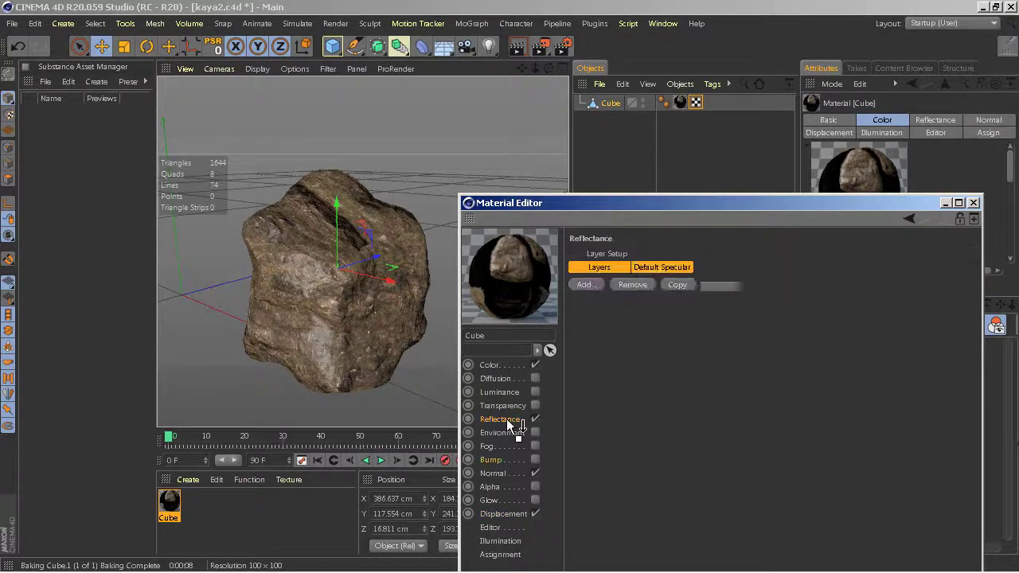
pyautogui.click(504, 514)
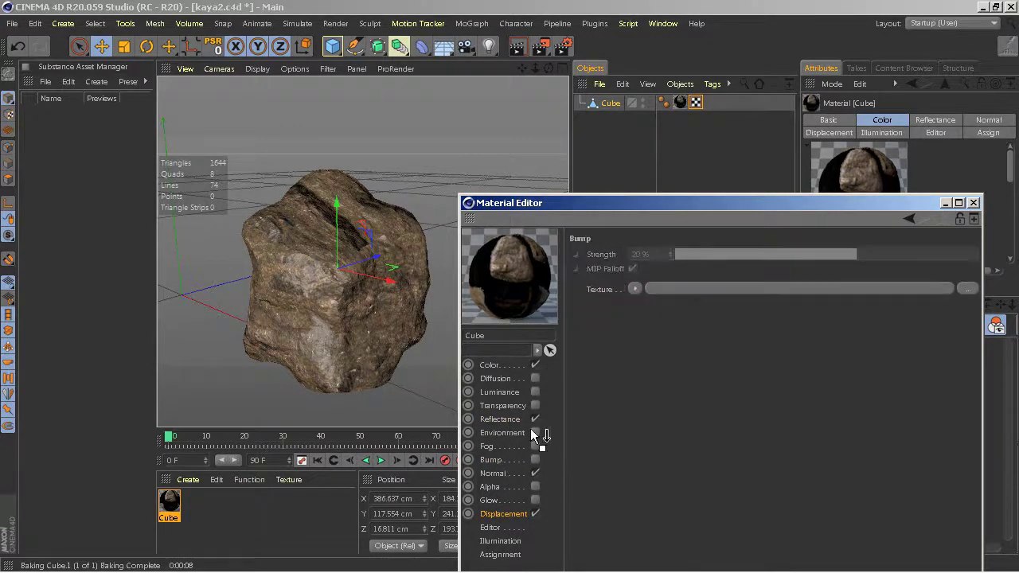
pyautogui.moveTo(546, 376); pyautogui.dragTo(641, 288)
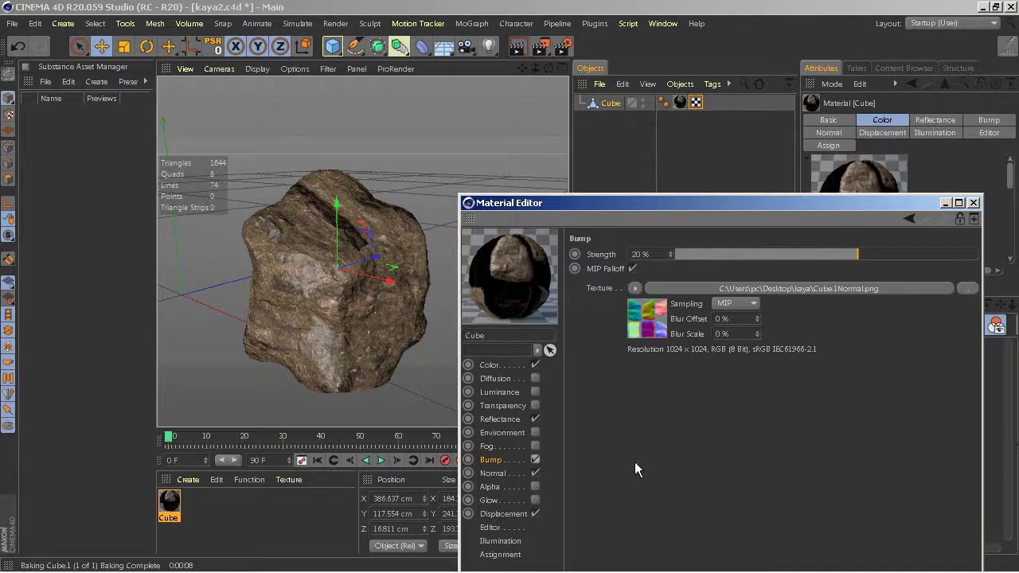
pyautogui.click(973, 204)
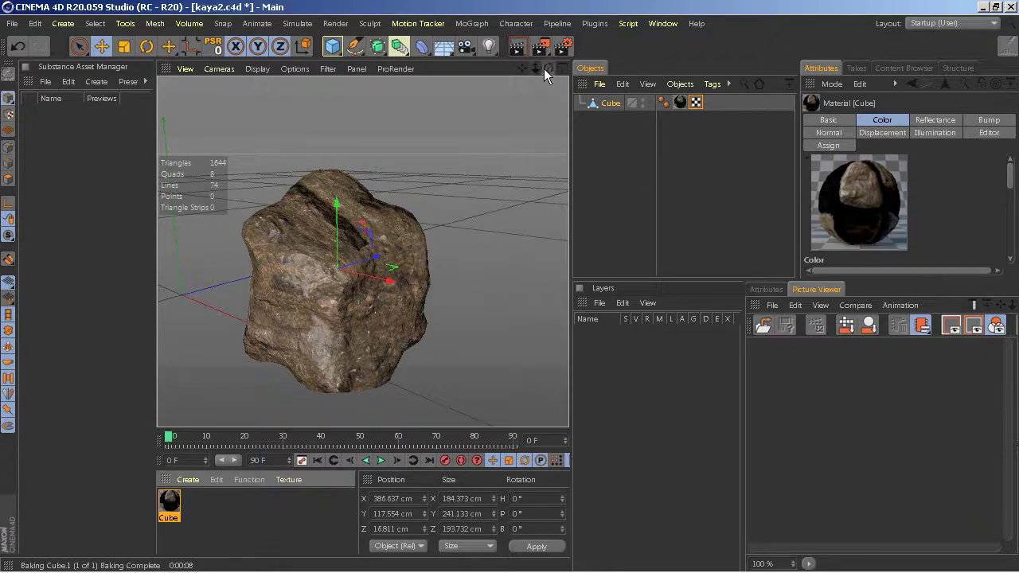
pyautogui.moveTo(548, 70)
pyautogui.mouseDown()
pyautogui.moveTo(362, 251)
pyautogui.moveTo(472, 119)
pyautogui.mouseUp()
pyautogui.doubleClick(172, 504)
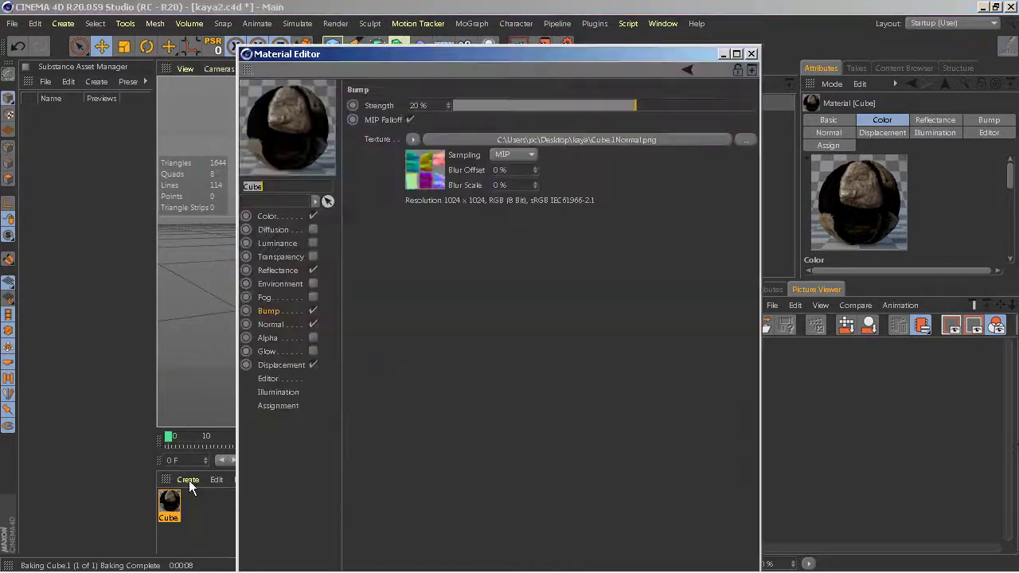
pyautogui.click(751, 54)
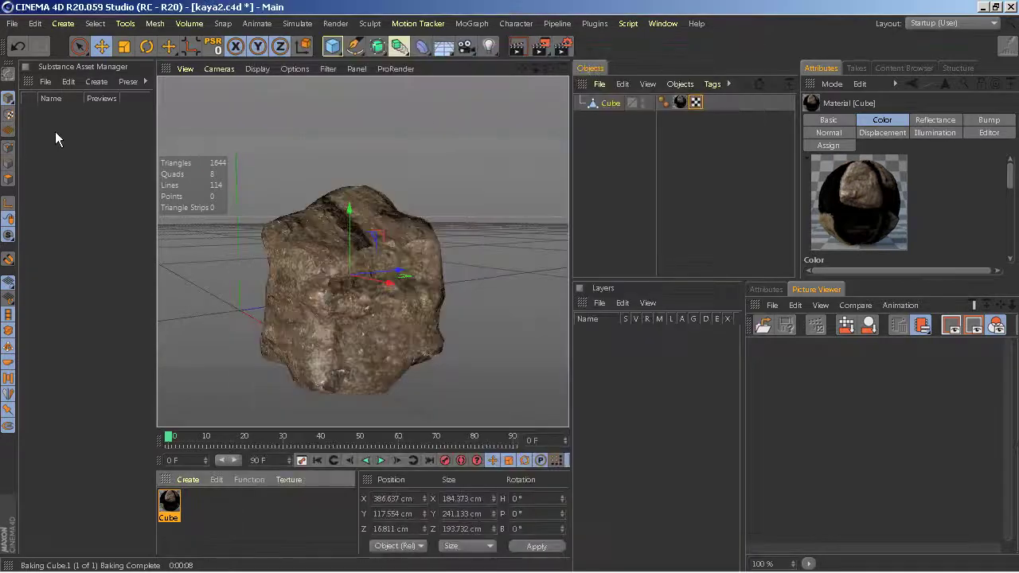
pyautogui.moveTo(769, 283); pyautogui.dragTo(768, 462)
pyautogui.click(680, 102)
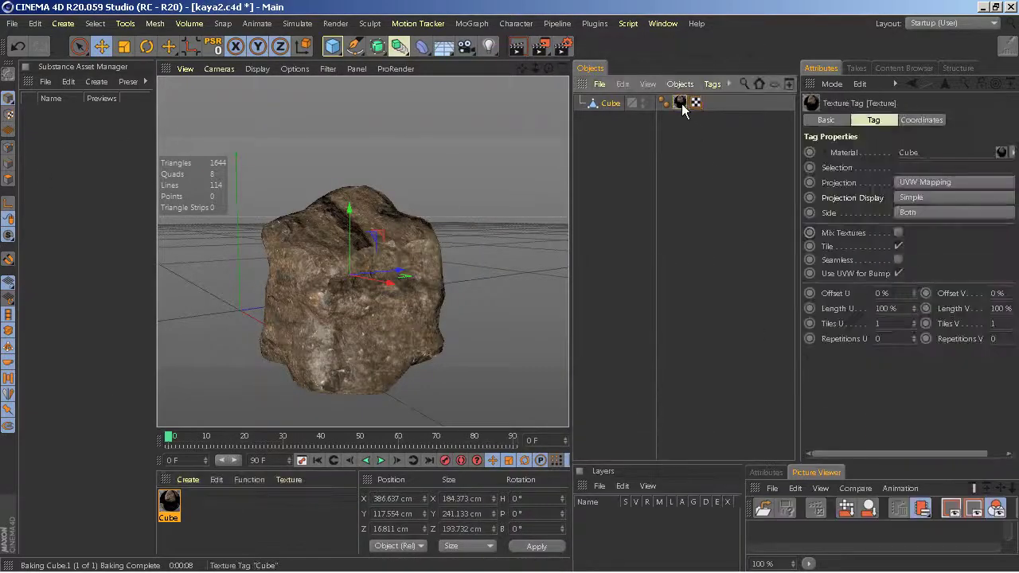
pyautogui.press('Return')
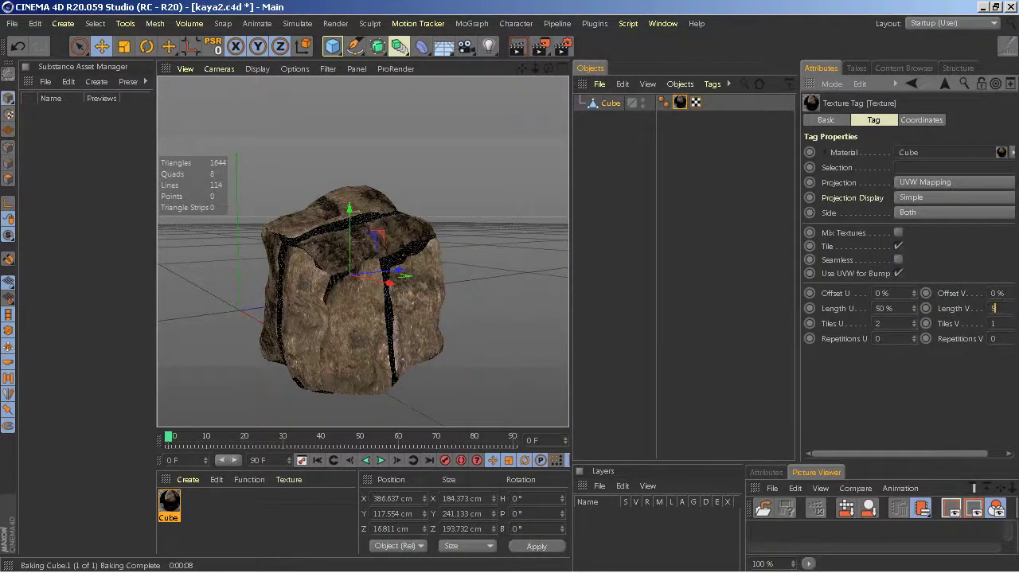
pyautogui.write('0')
pyautogui.press('Return')
pyautogui.press('Tab')
pyautogui.write('100')
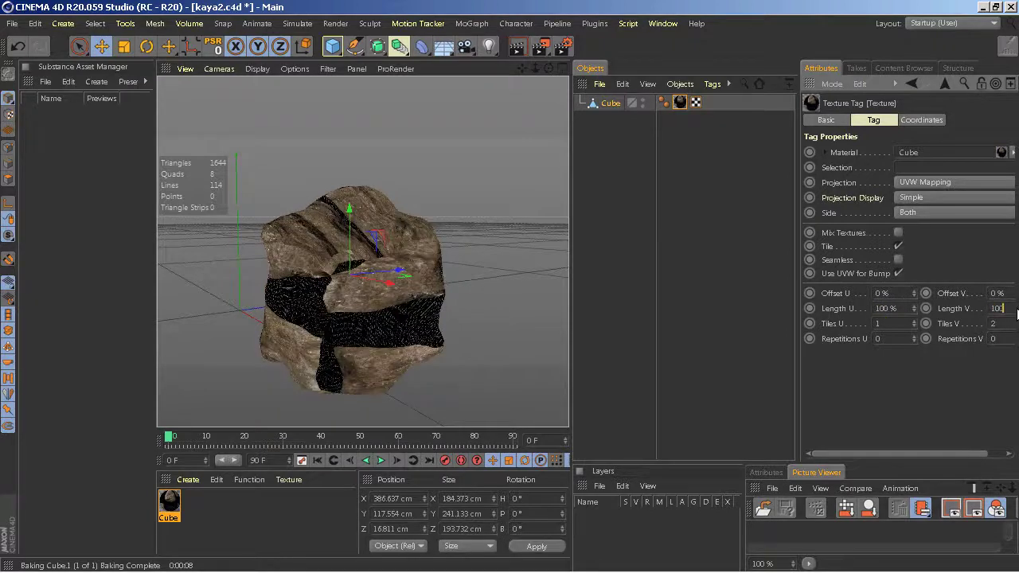
pyautogui.press('Return')
pyautogui.click(700, 242)
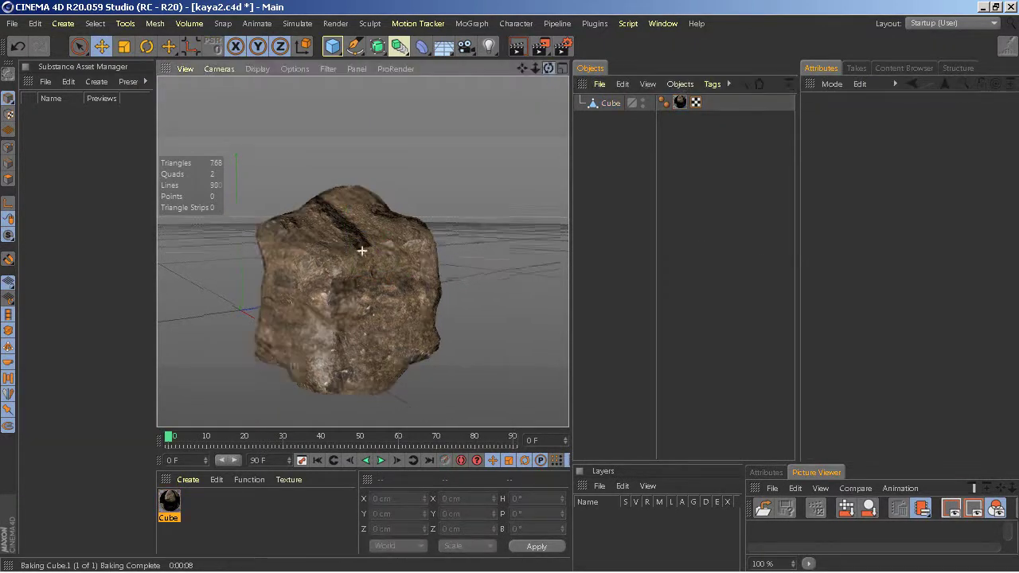
# After a test sculpt brush on the rock, open the Cube material's Displacement settings.
pyautogui.keyDown('alt'); pyautogui.moveTo(374, 255); pyautogui.dragTo(359, 246); pyautogui.keyUp('alt')
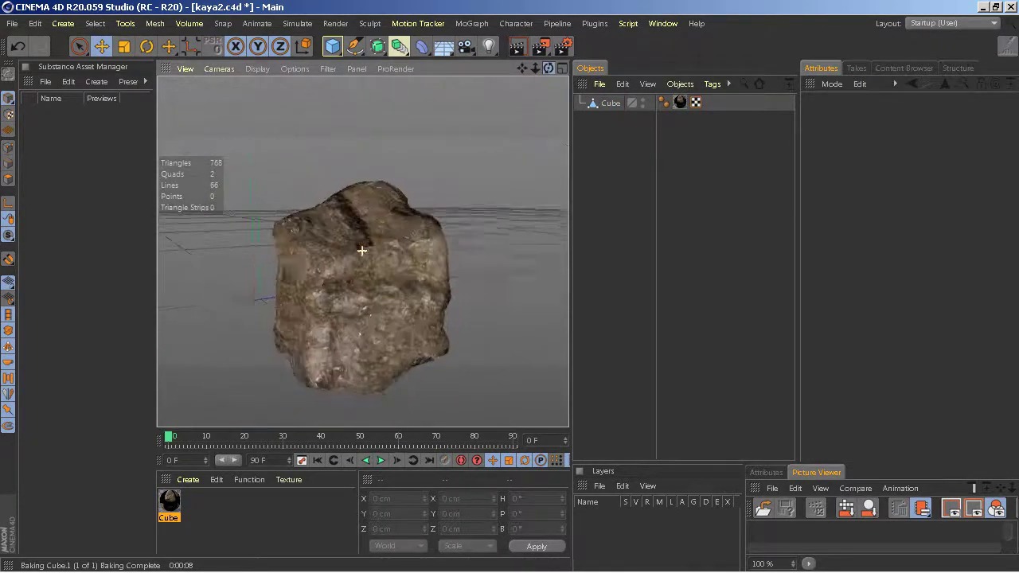
pyautogui.click(359, 246)
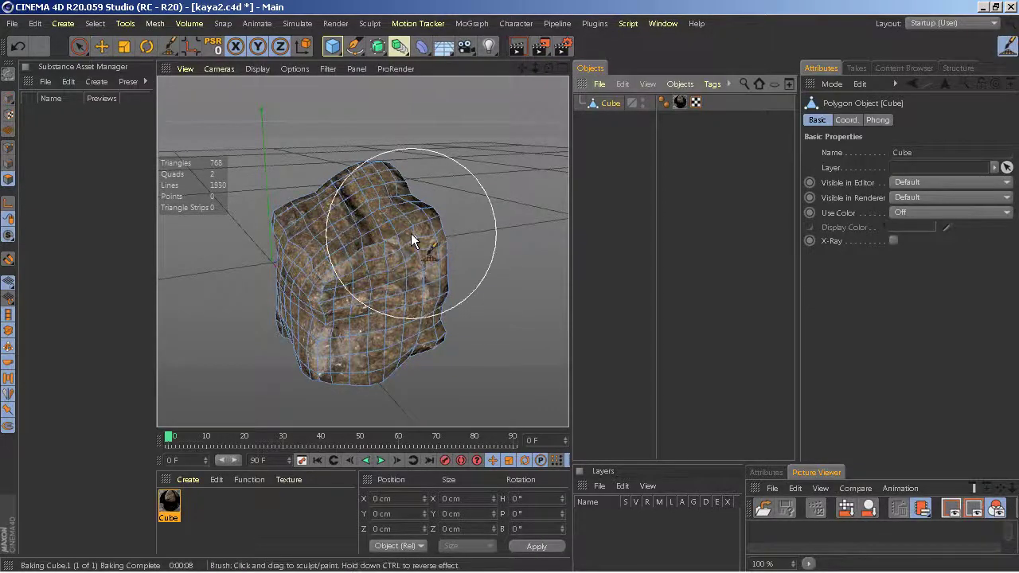
pyautogui.moveTo(507, 247); pyautogui.dragTo(435, 253, button='middle')
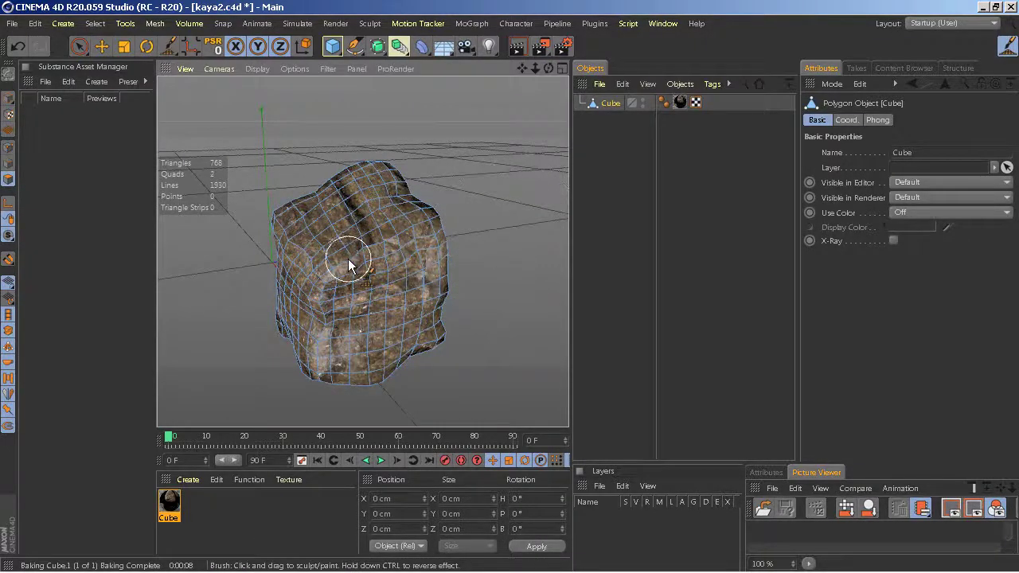
pyautogui.click(603, 227)
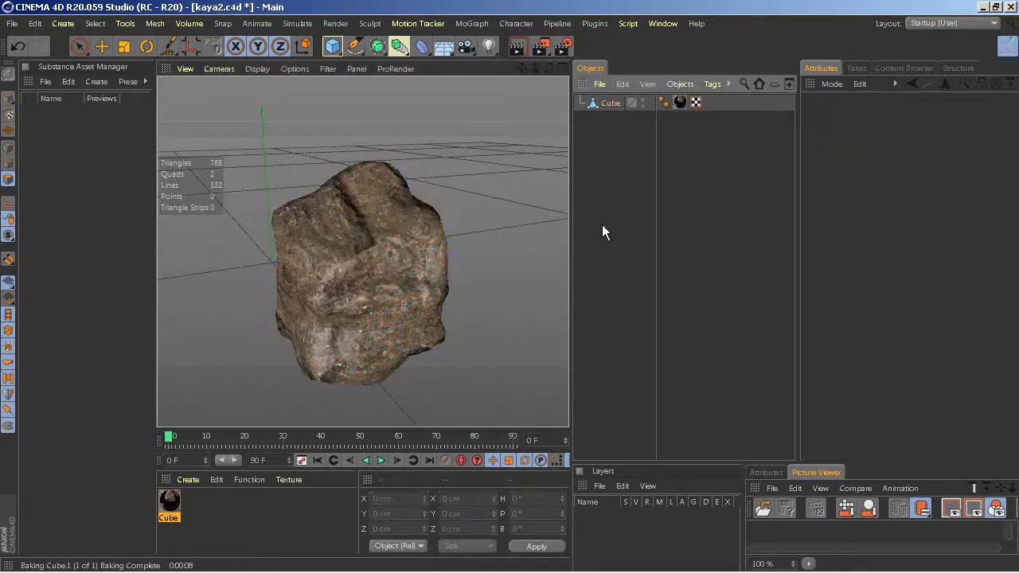
pyautogui.keyDown('alt'); pyautogui.moveTo(359, 247); pyautogui.dragTo(359, 244); pyautogui.keyUp('alt')
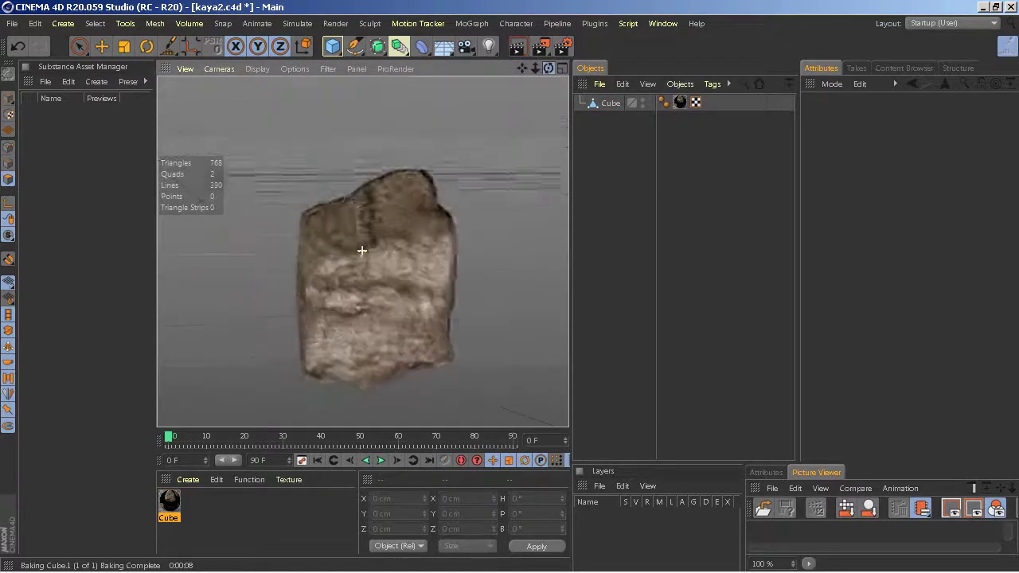
pyautogui.doubleClick(169, 502)
pyautogui.click(282, 367)
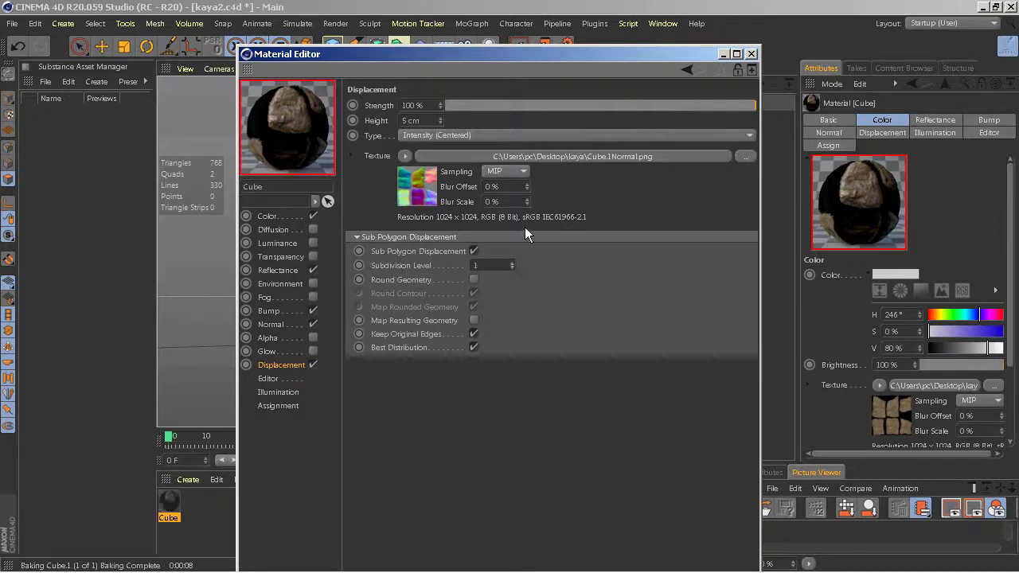
# Render a displacement preview, then turn Sub Polygon Displacement off.
pyautogui.moveTo(526, 54); pyautogui.dragTo(469, 423)
pyautogui.click(519, 51)
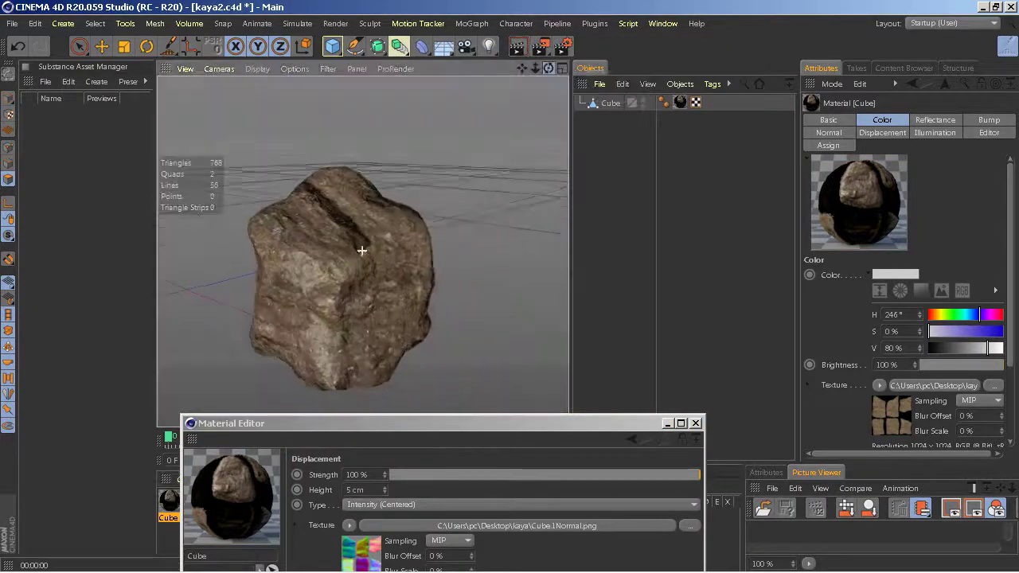
pyautogui.moveTo(398, 423); pyautogui.dragTo(649, 80)
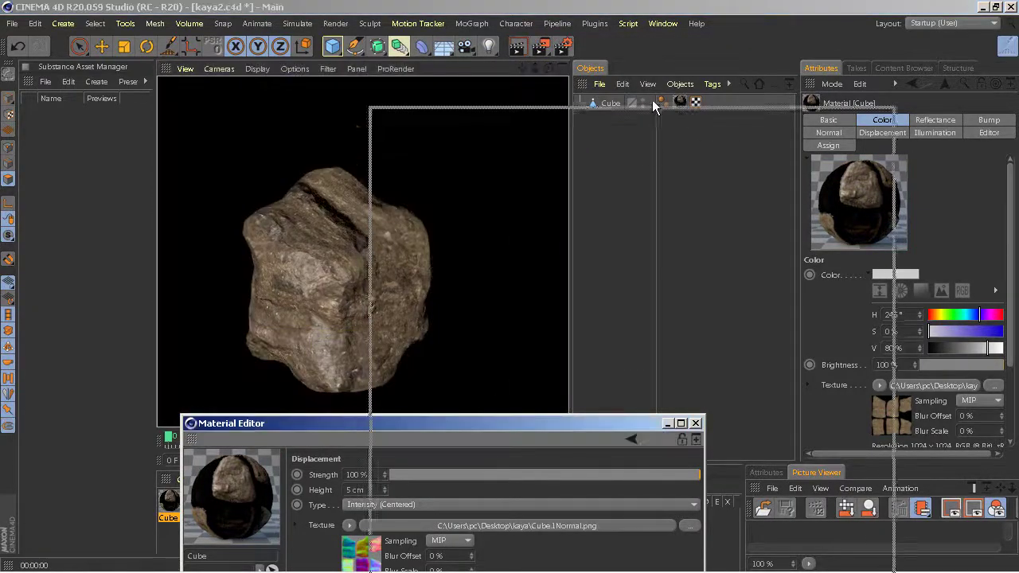
pyautogui.click(667, 278)
pyautogui.click(668, 277)
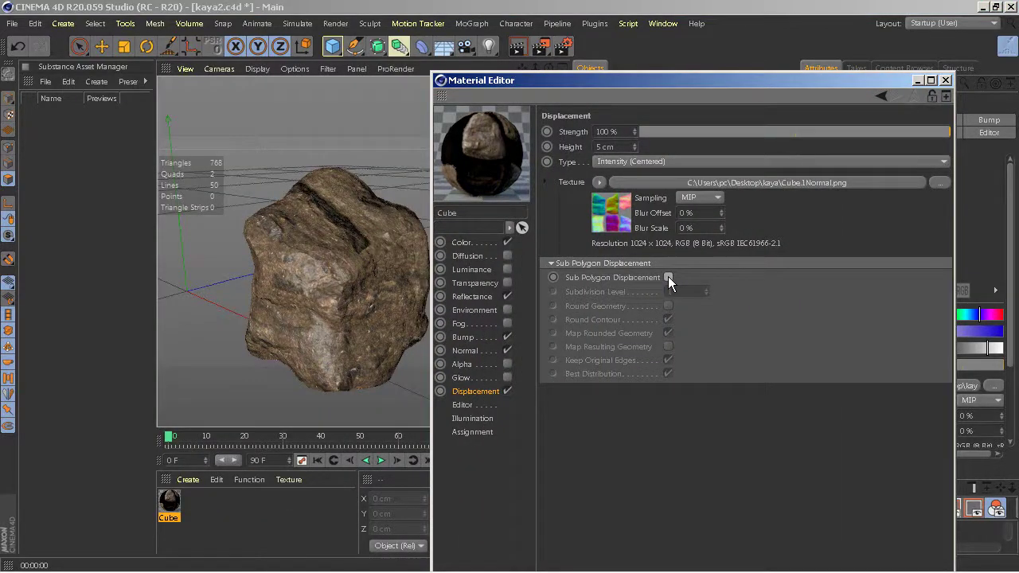
# Set the Reflectance and Color models to Oren-Nayar and disable Reflectance.
pyautogui.click(481, 297)
pyautogui.click(678, 349)
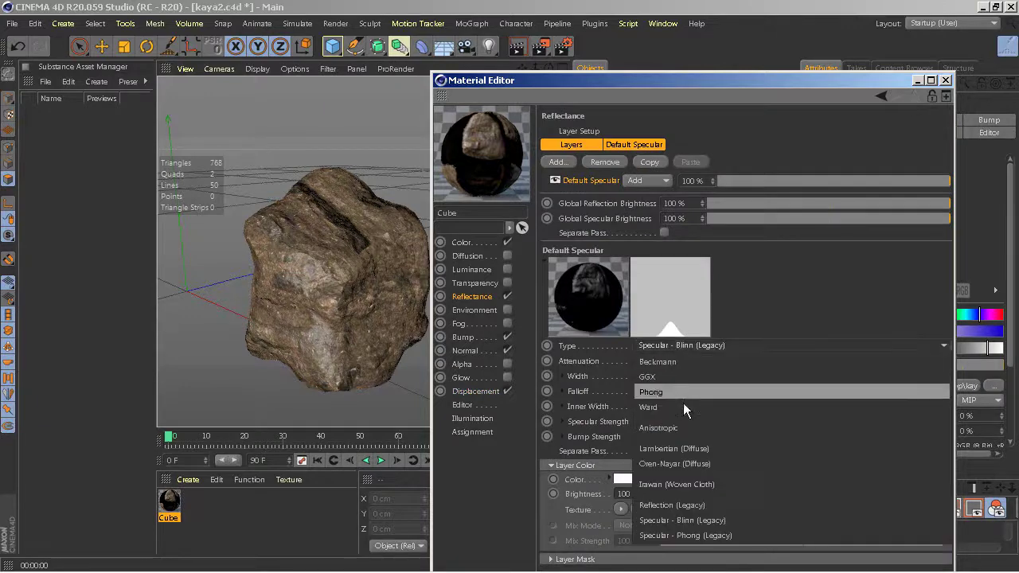
pyautogui.click(684, 467)
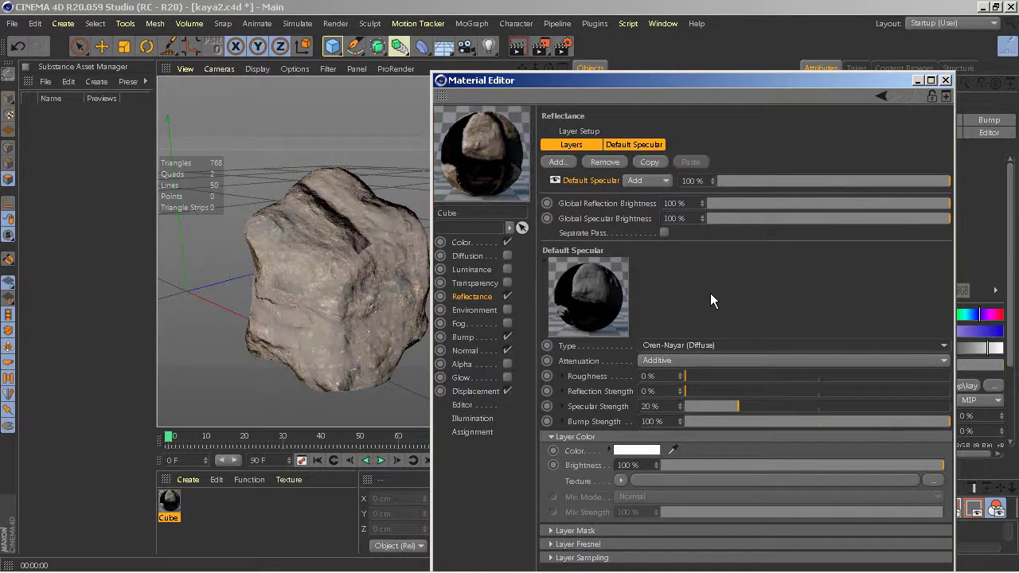
pyautogui.click(462, 242)
pyautogui.click(653, 351)
pyautogui.click(652, 330)
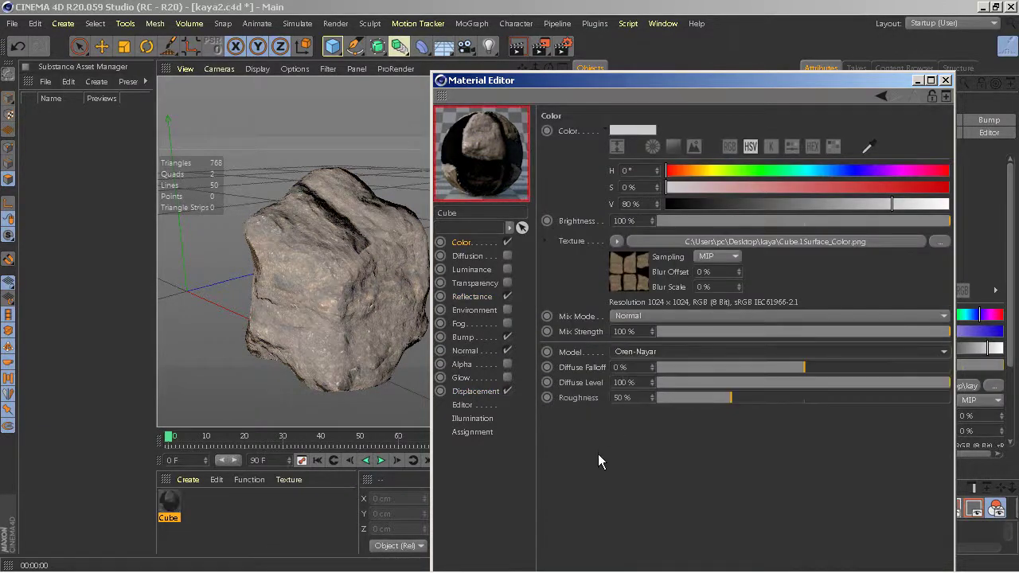
pyautogui.click(507, 296)
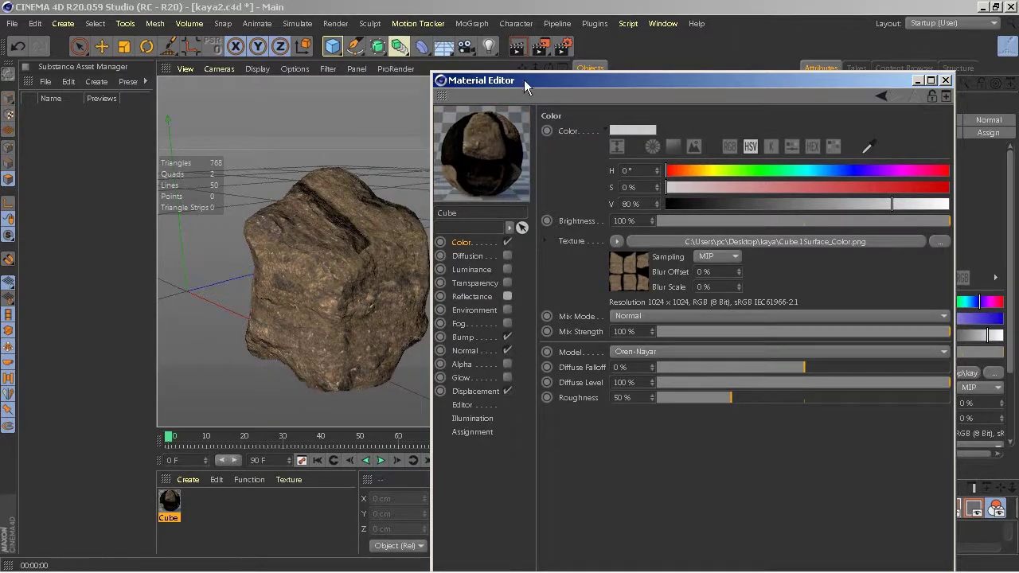
# Test the Diffusion channel on the rock, leaving it switched off.
pyautogui.moveTo(558, 80); pyautogui.dragTo(573, 473)
pyautogui.keyDown('alt'); pyautogui.moveTo(335, 247); pyautogui.dragTo(362, 250); pyautogui.keyUp('alt')
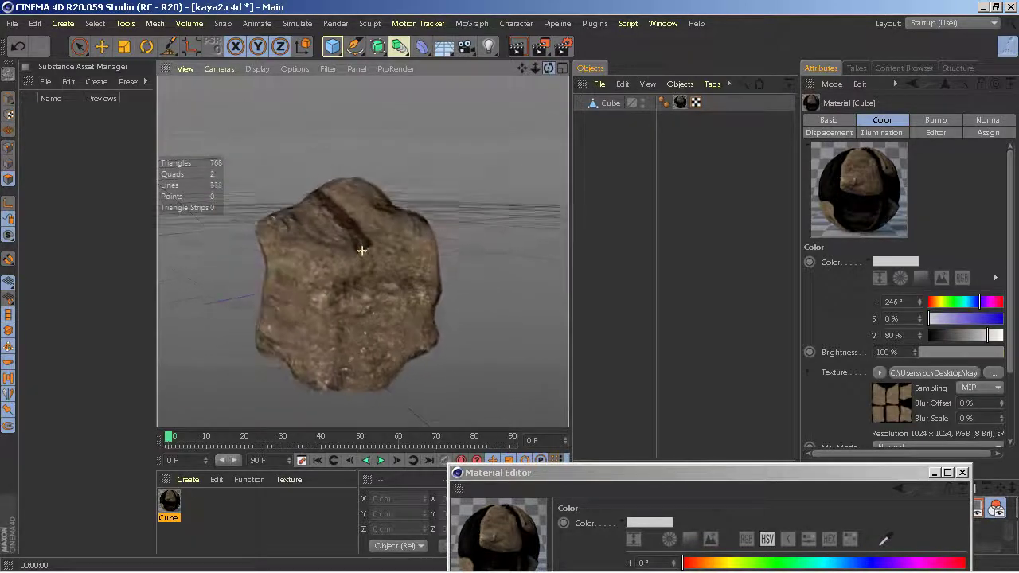
pyautogui.moveTo(658, 473); pyautogui.dragTo(729, 85)
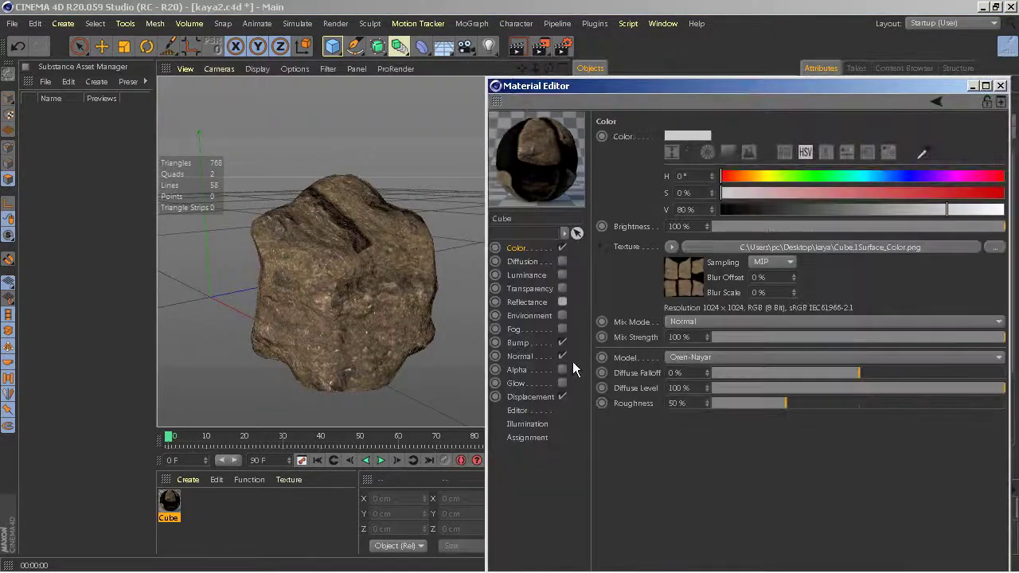
pyautogui.click(563, 262)
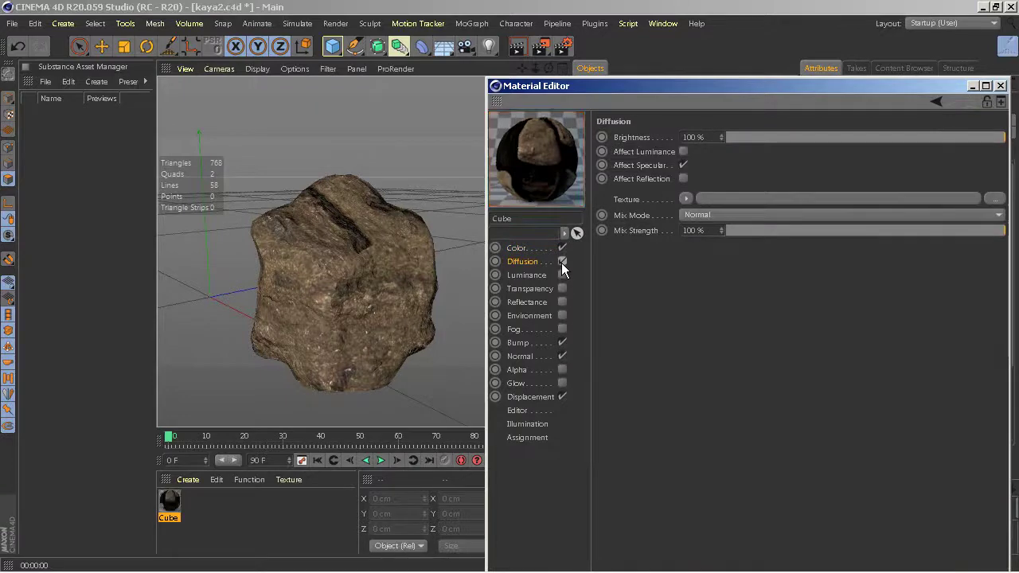
pyautogui.click(562, 262)
pyautogui.click(1001, 86)
# Try a darker Color value on the Cube material, then restore it to 80%.
pyautogui.keyDown('alt'); pyautogui.moveTo(362, 239); pyautogui.dragTo(362, 250); pyautogui.keyUp('alt')
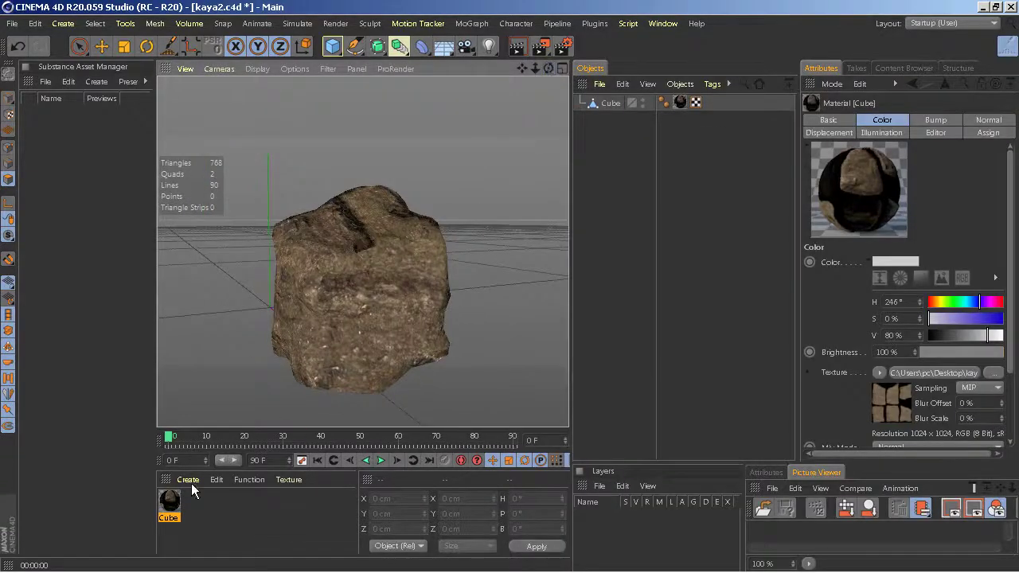
pyautogui.doubleClick(170, 501)
pyautogui.click(268, 209)
pyautogui.moveTo(359, 46); pyautogui.dragTo(615, 51)
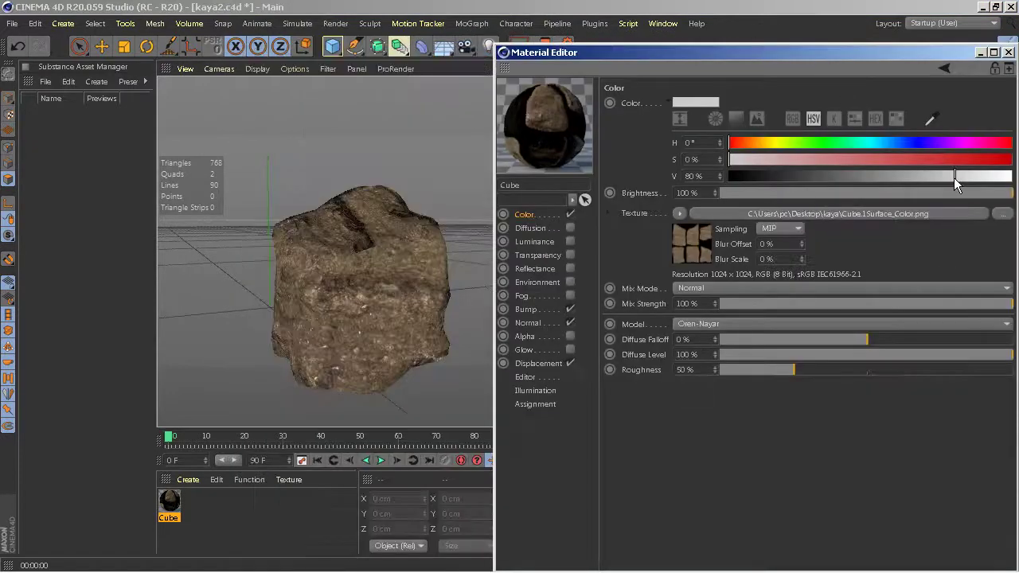
pyautogui.moveTo(954, 177)
pyautogui.mouseDown()
pyautogui.moveTo(871, 187)
pyautogui.moveTo(810, 178)
pyautogui.moveTo(944, 187)
pyautogui.mouseUp()
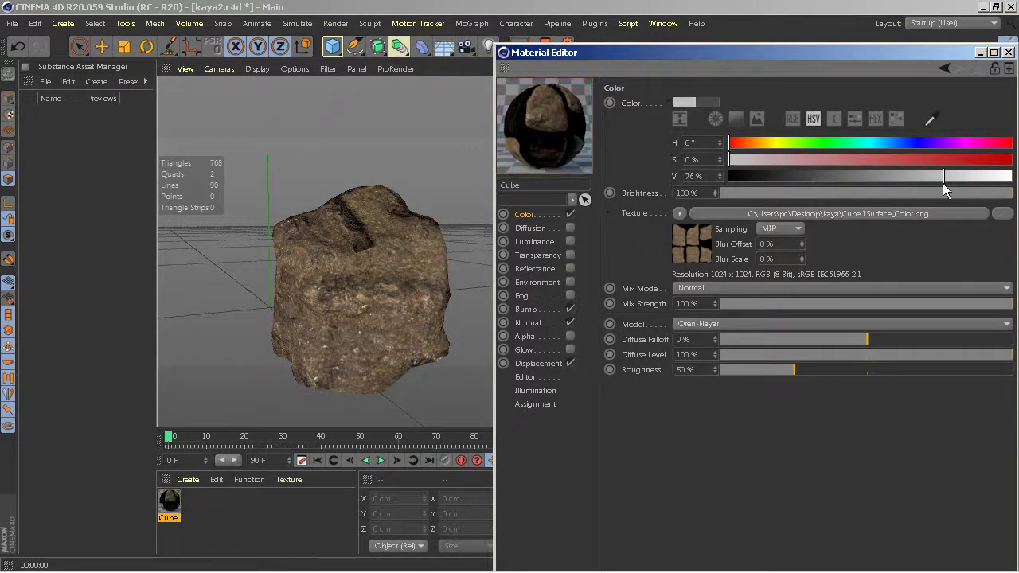
pyautogui.click(16, 46)
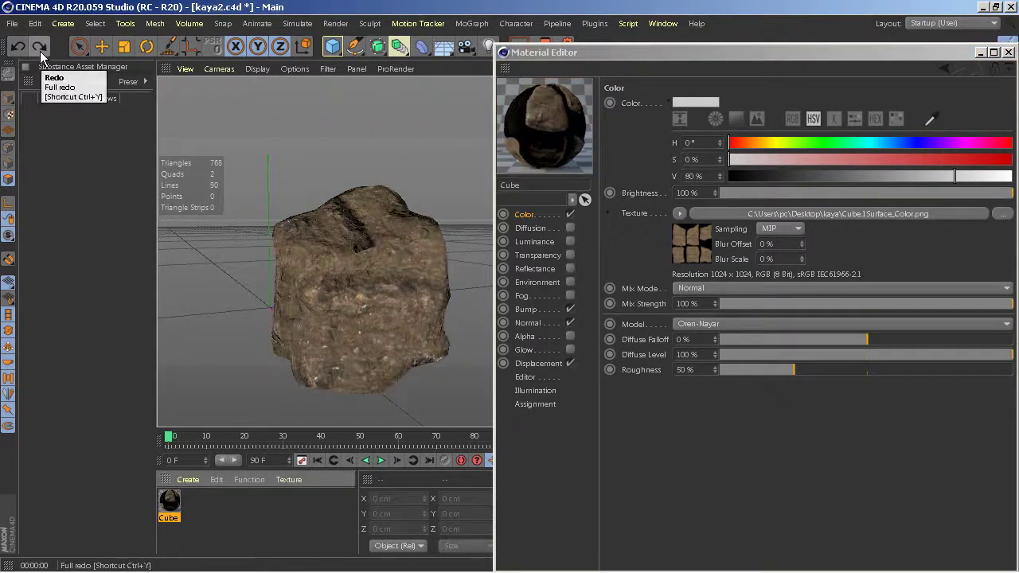
# Try Multiply colour mix mode, revert to Normal, and close the Material Editor.
pyautogui.click(717, 289)
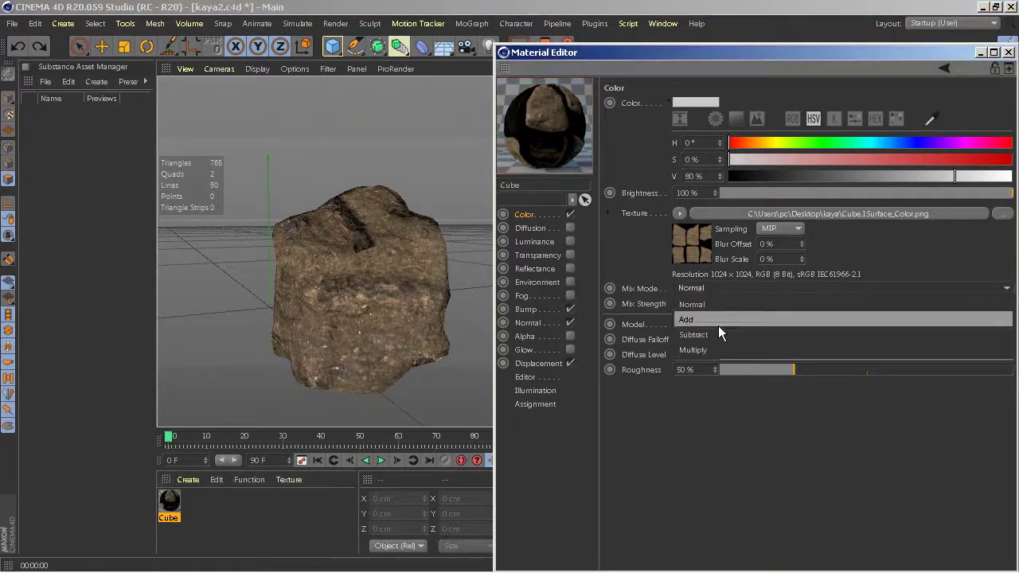
pyautogui.click(714, 355)
pyautogui.click(761, 290)
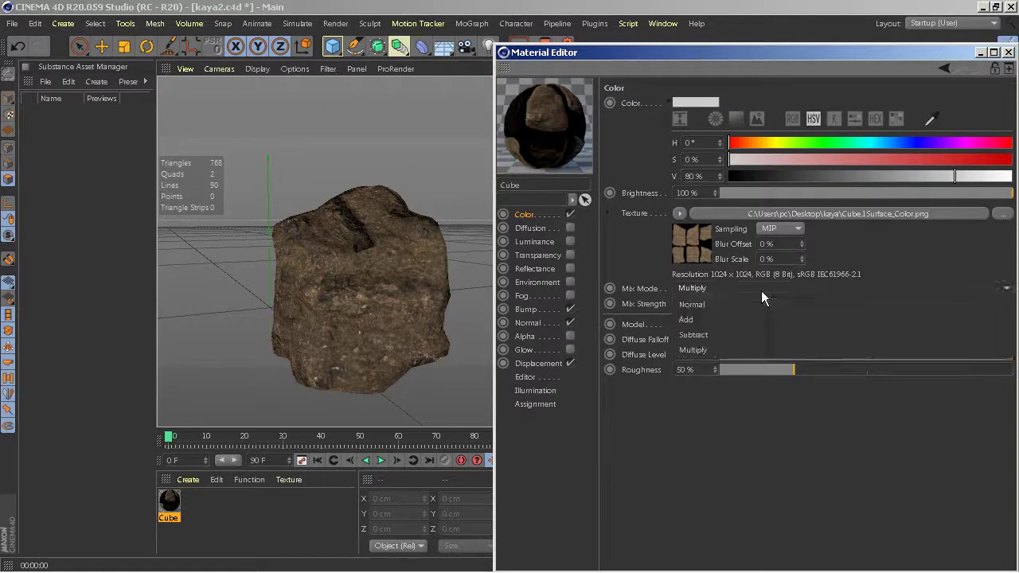
pyautogui.click(746, 306)
pyautogui.moveTo(552, 53); pyautogui.dragTo(542, 164)
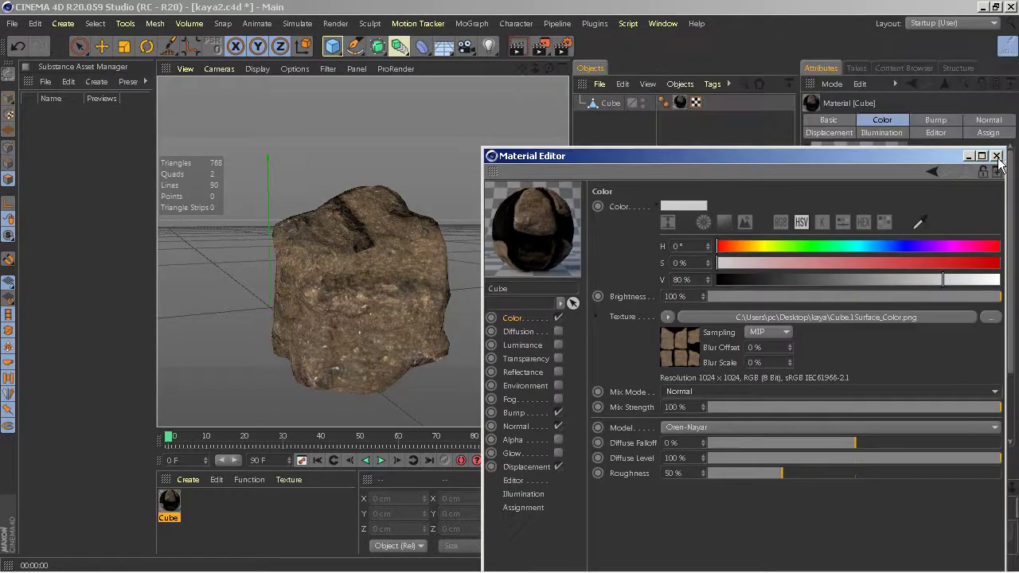
pyautogui.click(361, 250)
pyautogui.keyDown('alt'); pyautogui.moveTo(361, 250); pyautogui.dragTo(364, 246); pyautogui.keyUp('alt')
# Select the rock Cube and start an FBX export into the Belgeler library.
pyautogui.moveTo(549, 68); pyautogui.dragTo(548, 119)
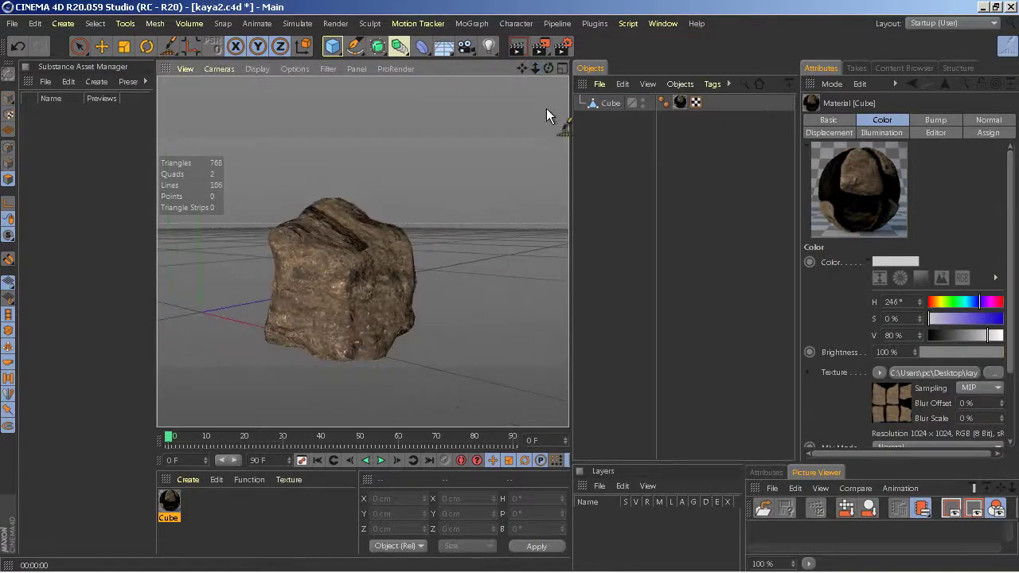
pyautogui.keyDown('alt'); pyautogui.moveTo(361, 250); pyautogui.dragTo(361, 250); pyautogui.keyUp('alt')
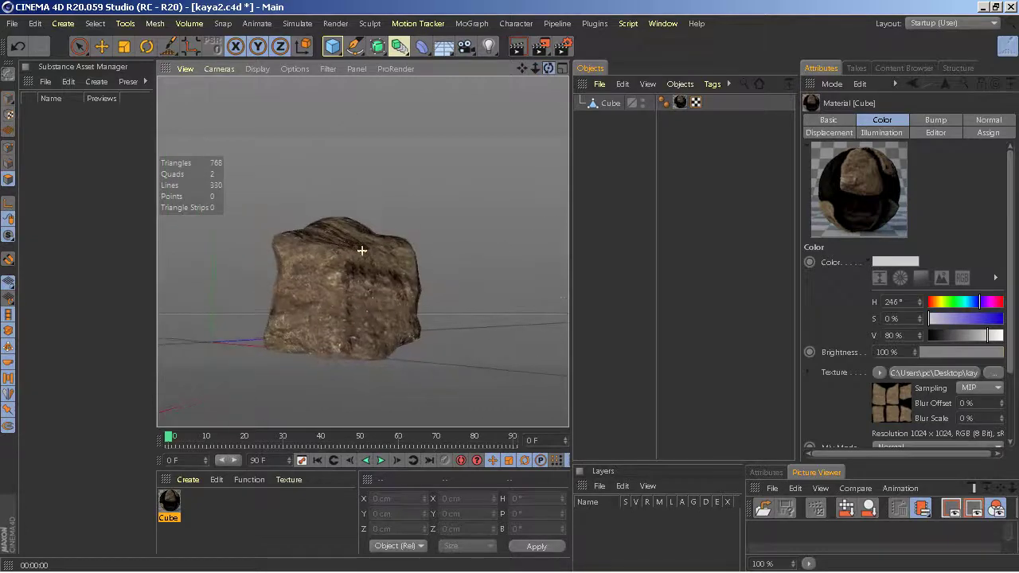
pyautogui.click(613, 104)
pyautogui.click(12, 23)
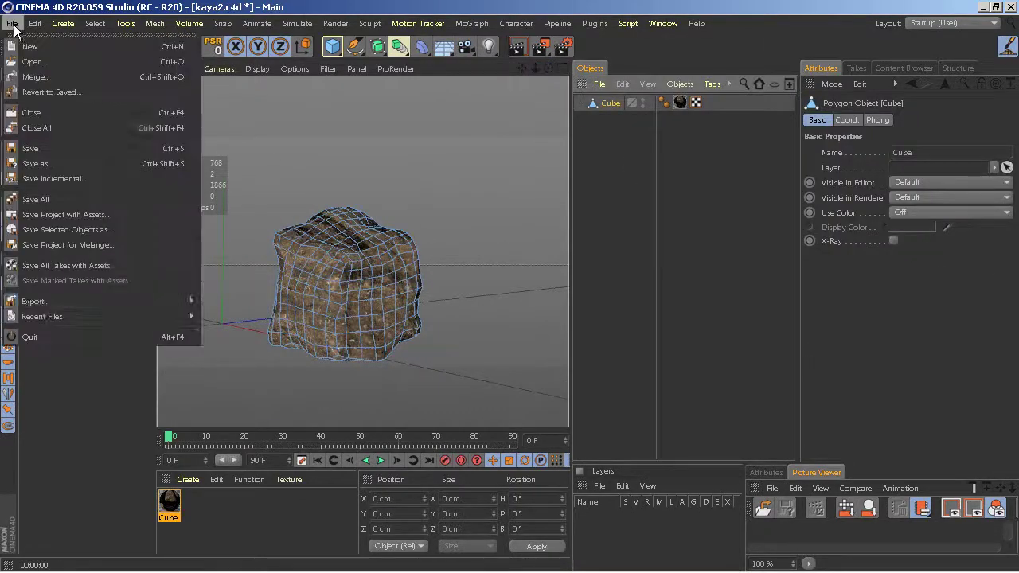
pyautogui.click(224, 423)
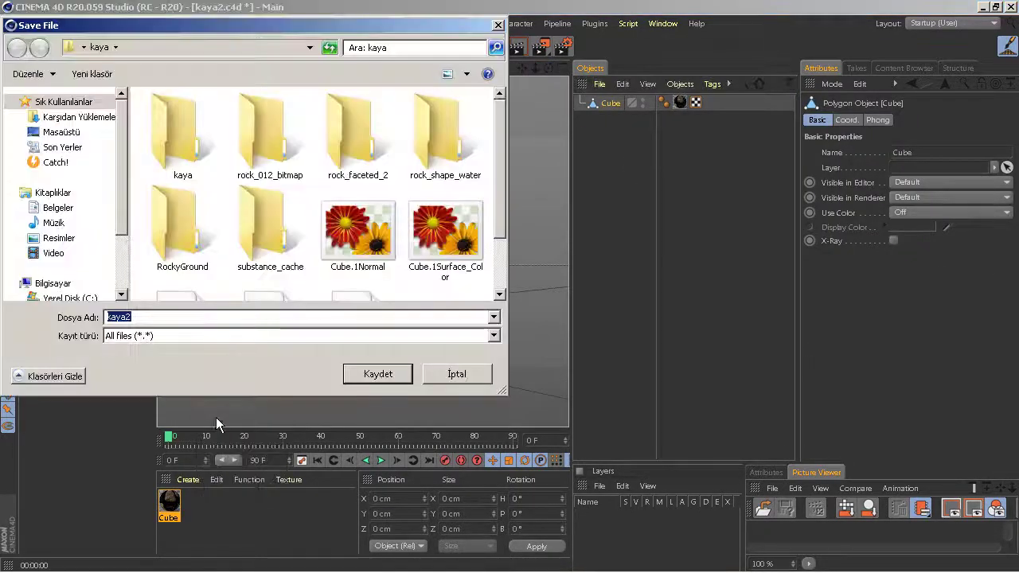
pyautogui.click(141, 318)
pyautogui.write('test for unity with bake')
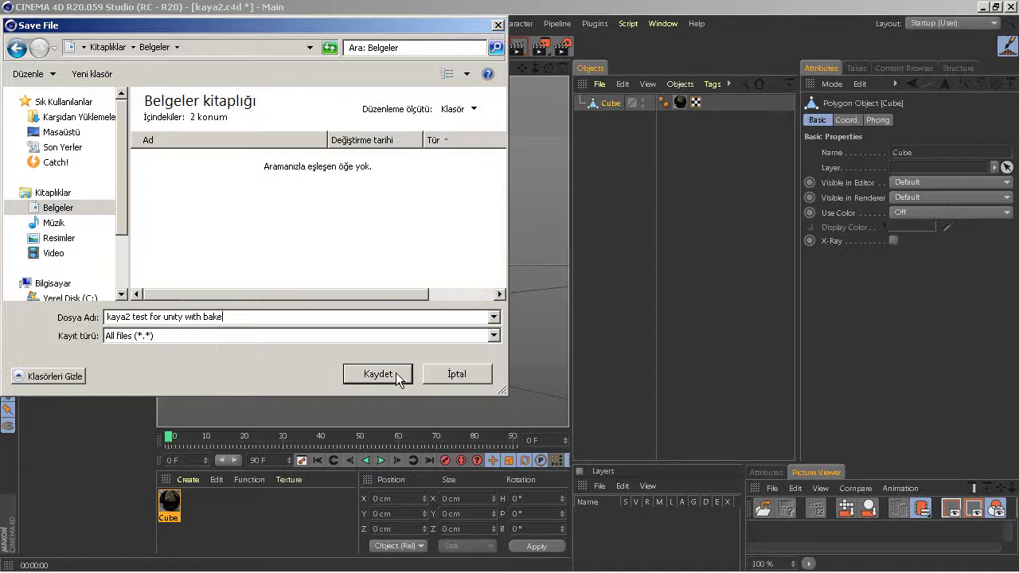
# Confirm the FBX export, then save the scene as 'kaya test for unity with bake.c4d'.
pyautogui.click(397, 376)
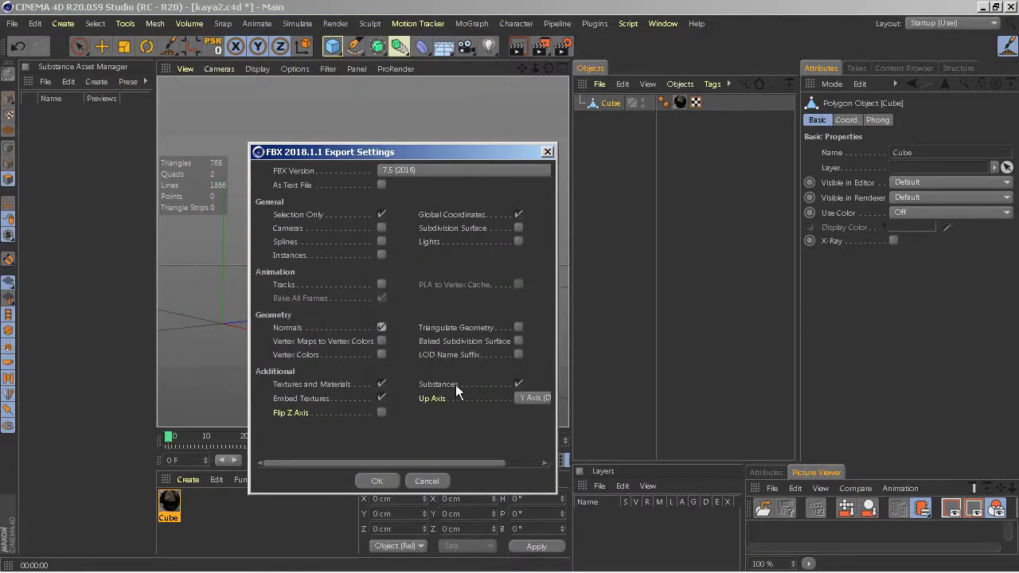
pyautogui.click(382, 482)
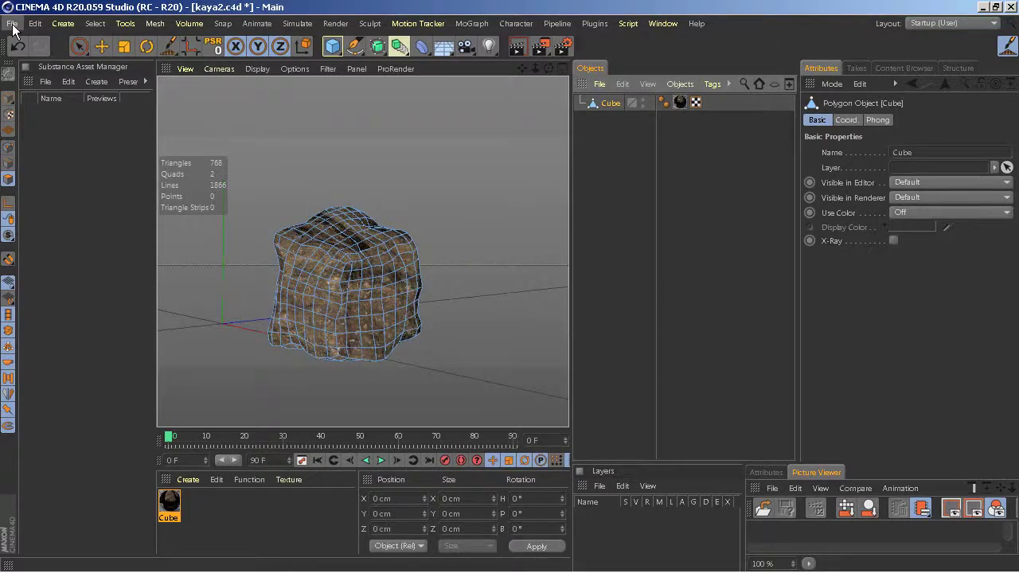
pyautogui.click(13, 24)
pyautogui.click(32, 165)
pyautogui.scroll(-3, 376, 279)
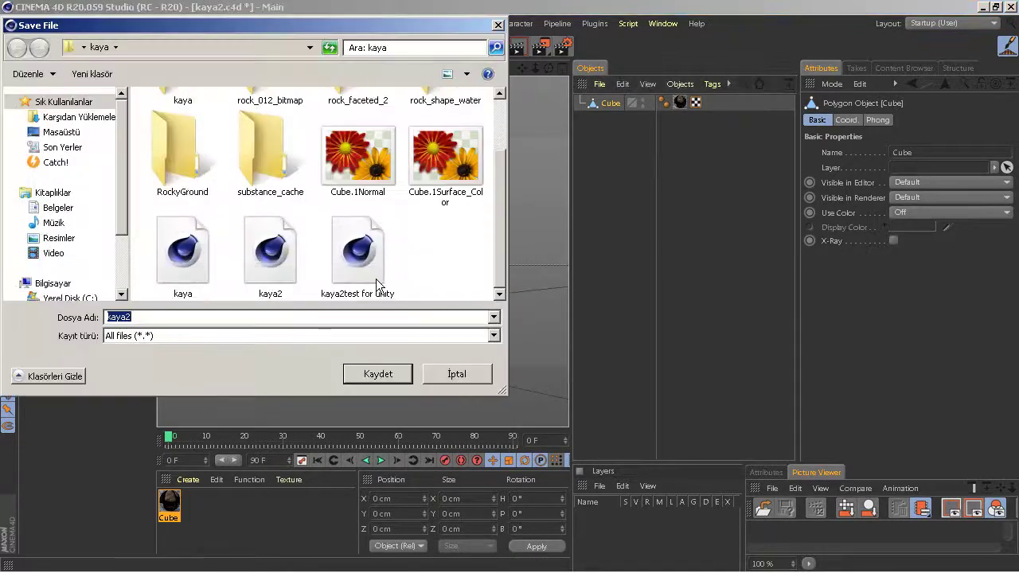
pyautogui.click(172, 317)
pyautogui.press('BackSpace')
pyautogui.write('test for ')
pyautogui.write('unity with bake')
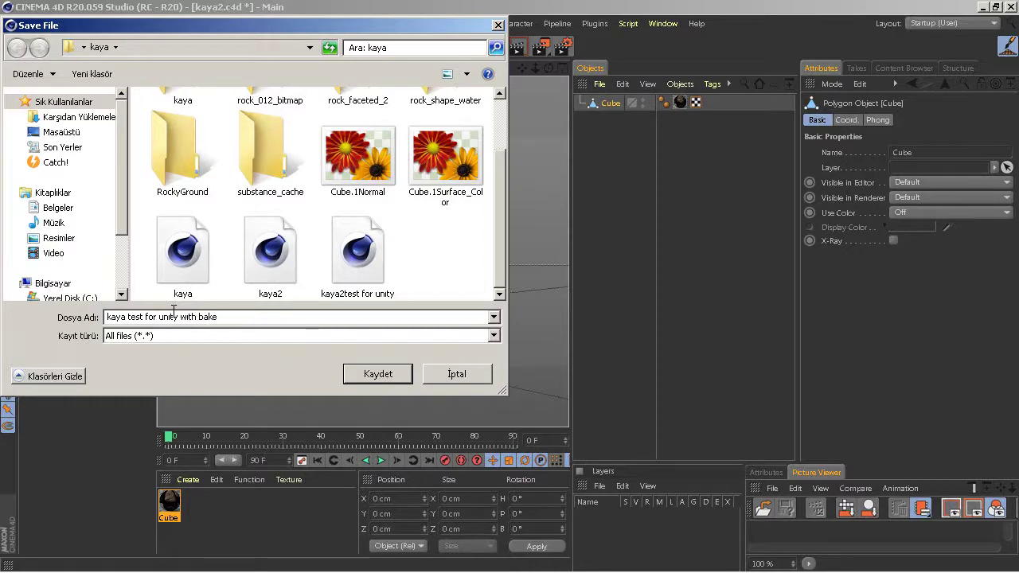
pyautogui.click(378, 374)
# Close all Cinema 4D scenes, then launch Unity and create a new empty project.
pyautogui.click(12, 23)
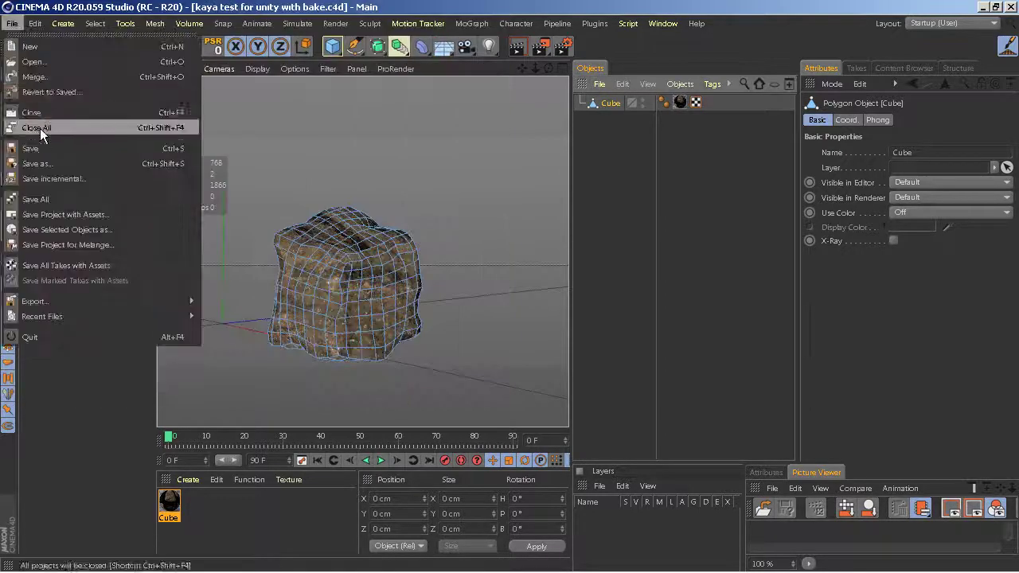
pyautogui.click(32, 96)
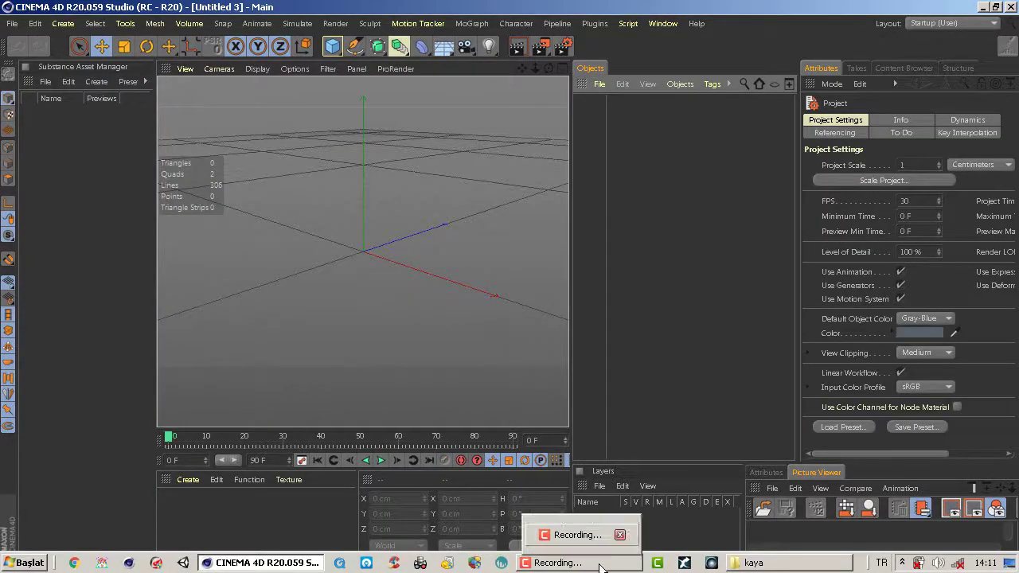
pyautogui.click(343, 559)
pyautogui.click(614, 303)
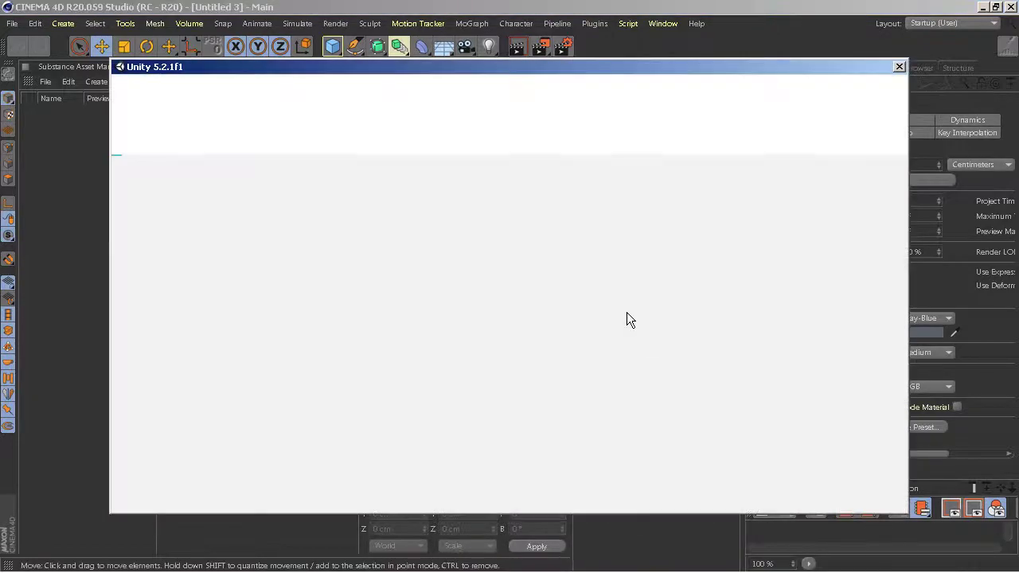
pyautogui.click(647, 359)
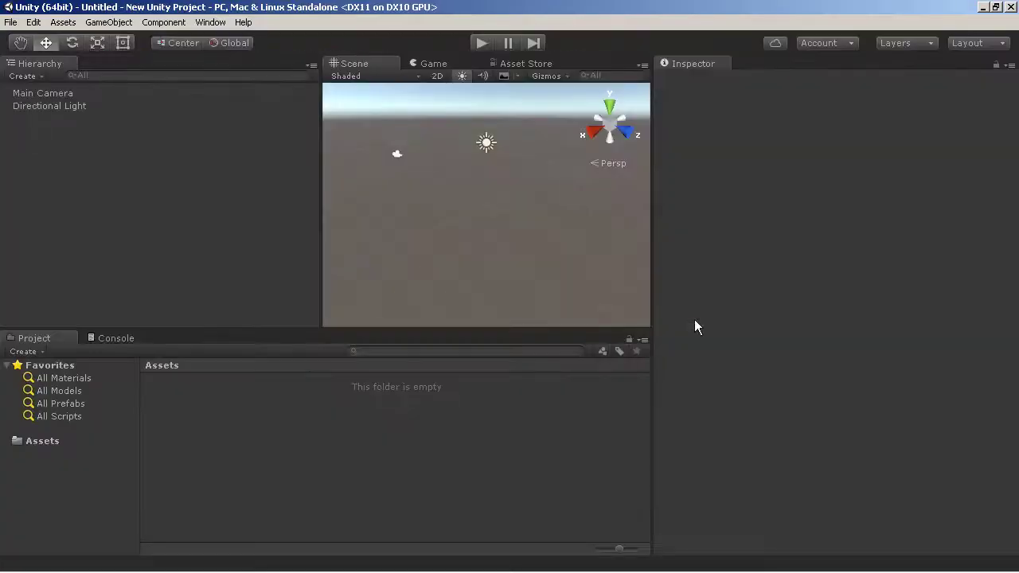
pyautogui.click(996, 7)
pyautogui.click(983, 8)
# Open the Belgeler library in a smaller file window placed beside Unity.
pyautogui.click(982, 7)
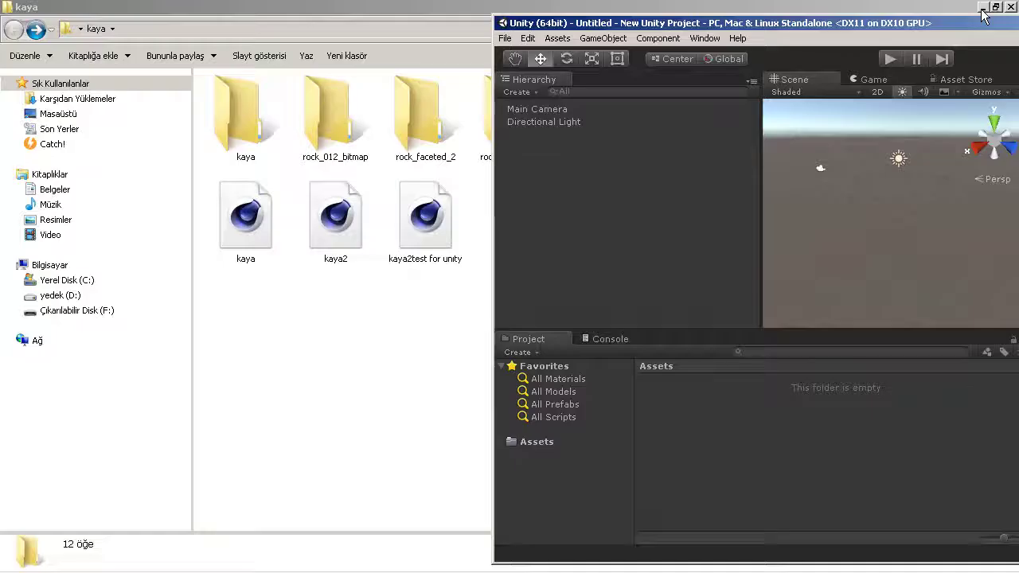
pyautogui.click(55, 189)
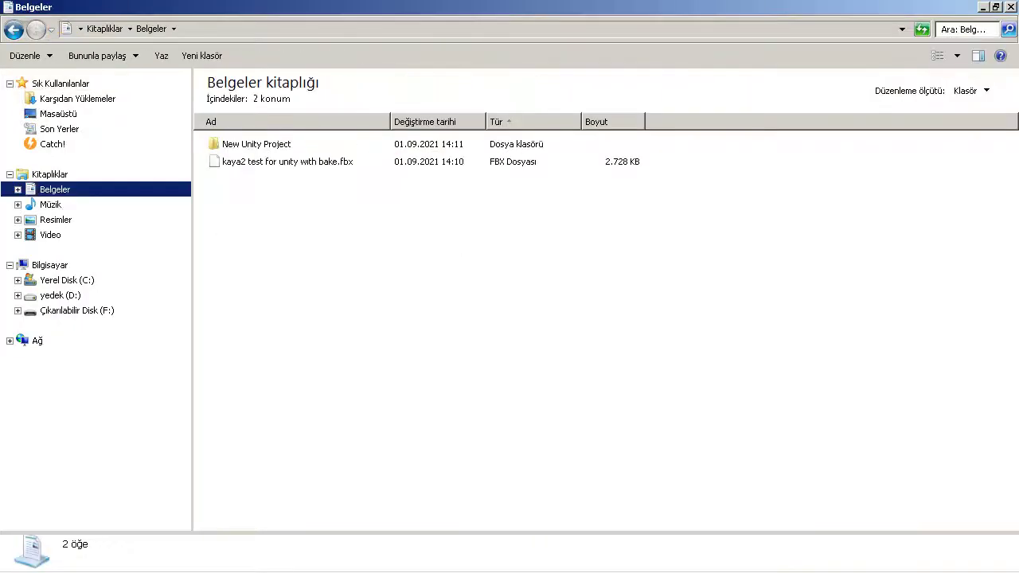
pyautogui.click(996, 7)
pyautogui.moveTo(692, 36); pyautogui.dragTo(368, 83)
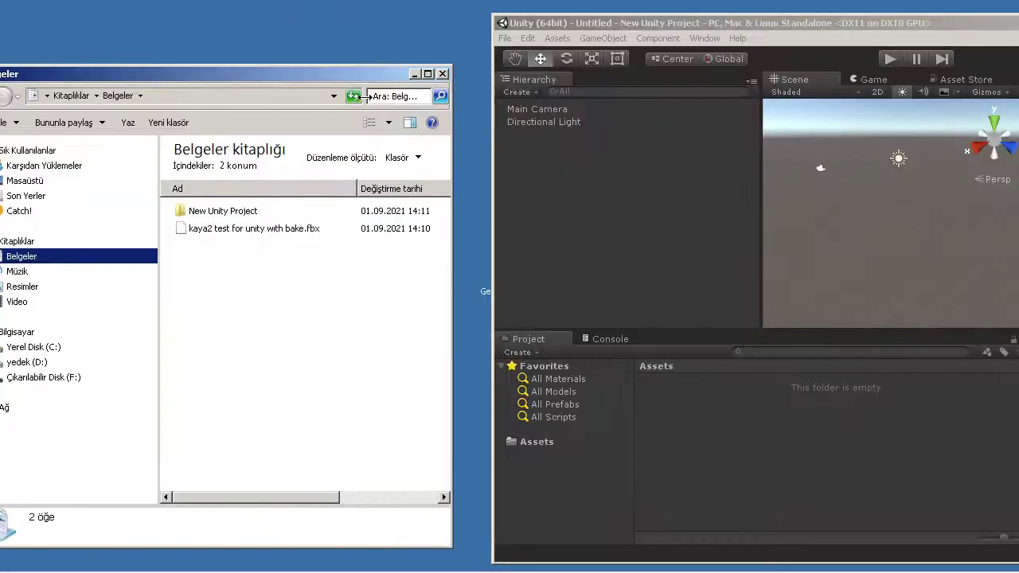
pyautogui.doubleClick(224, 213)
pyautogui.doubleClick(224, 212)
pyautogui.click(16, 96)
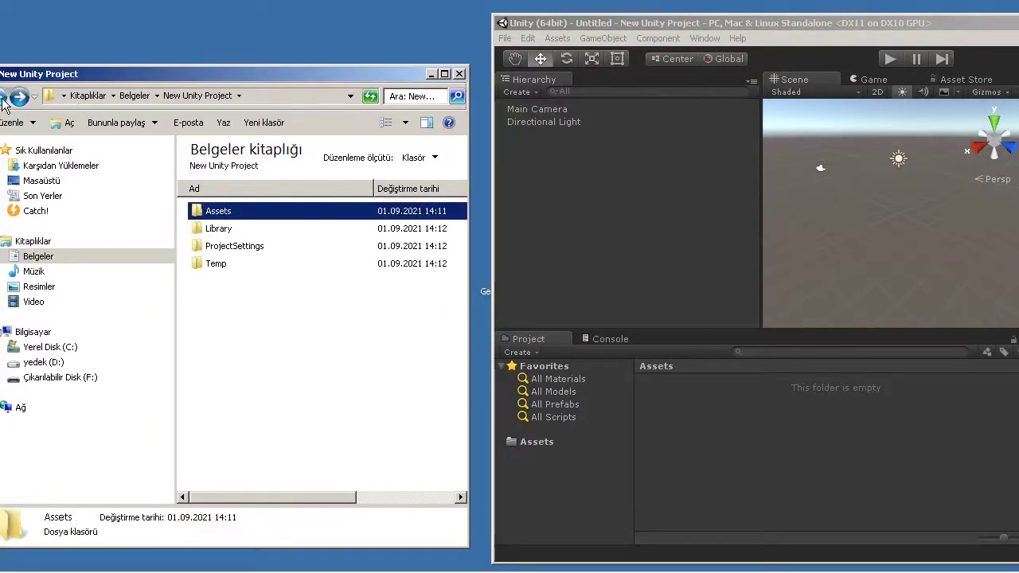
pyautogui.click(16, 96)
# Copy kaya2 test for unity with bake.fbx into New Unity Project\Assets and close the window.
pyautogui.rightClick(231, 231)
pyautogui.click(261, 383)
pyautogui.doubleClick(239, 211)
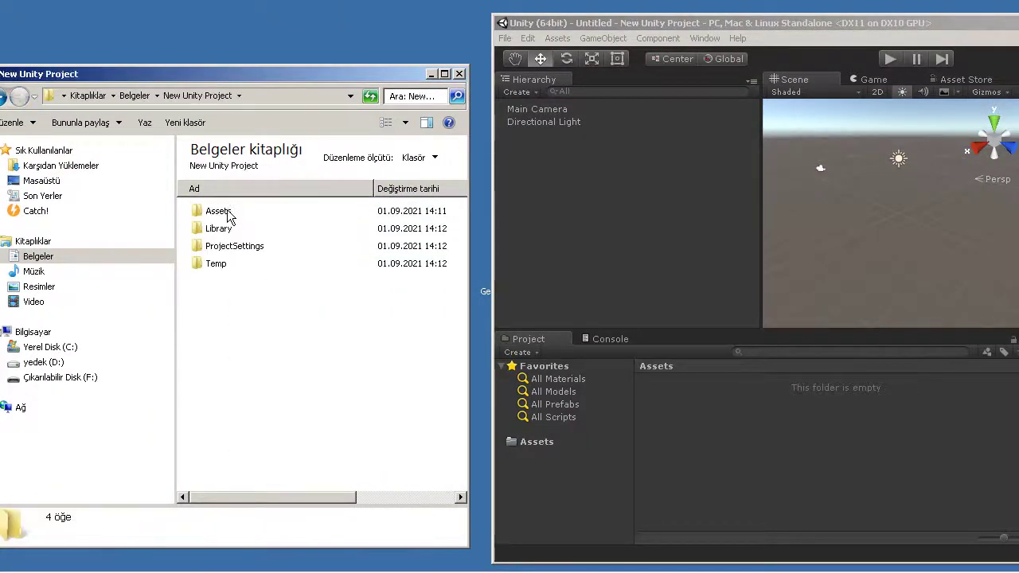
pyautogui.doubleClick(239, 211)
pyautogui.rightClick(248, 290)
pyautogui.click(271, 350)
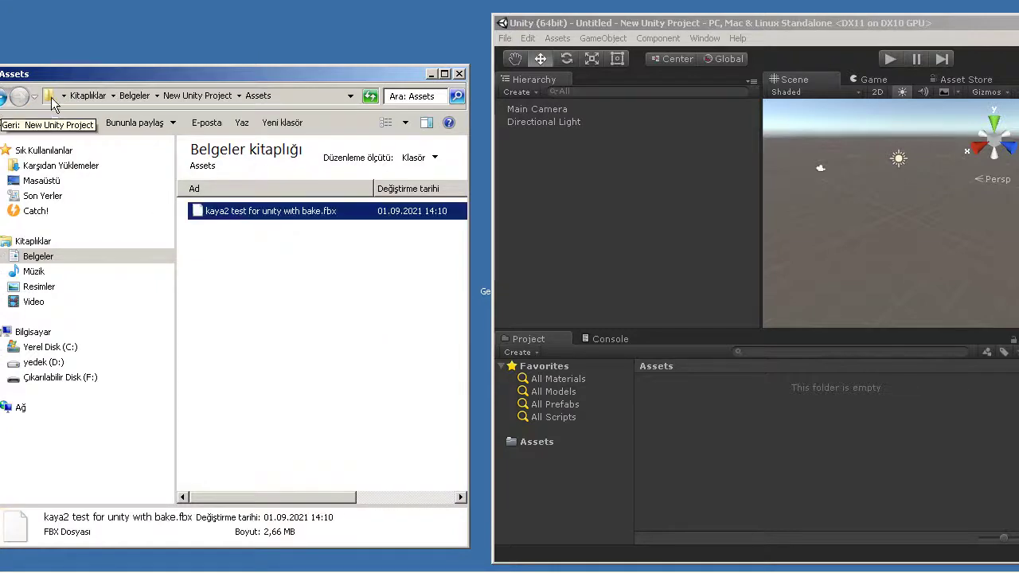
pyautogui.click(460, 75)
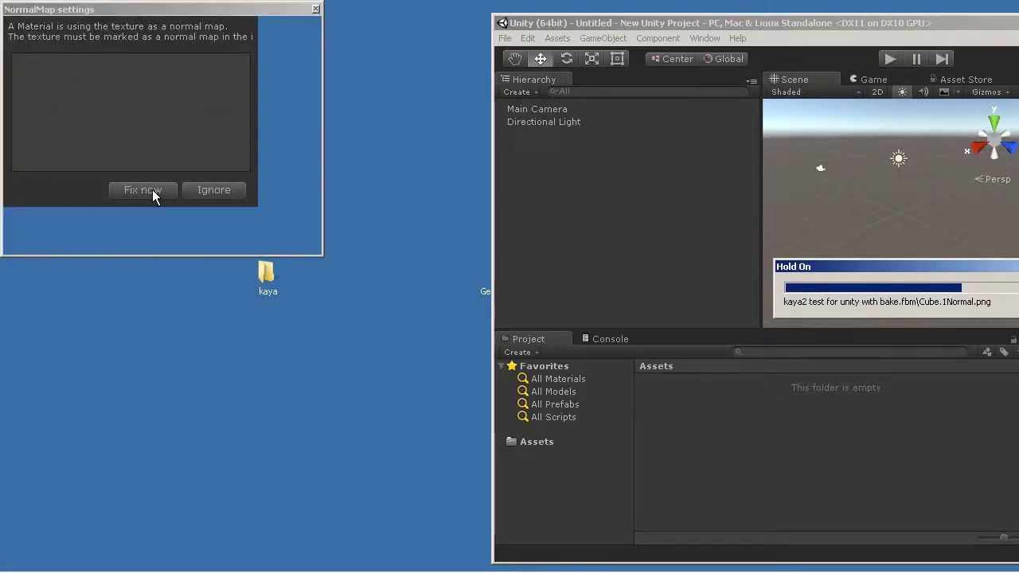
# Fix the normal map texture setting, then drag the kaya2 rock model from Assets into the scene.
pyautogui.click(203, 236)
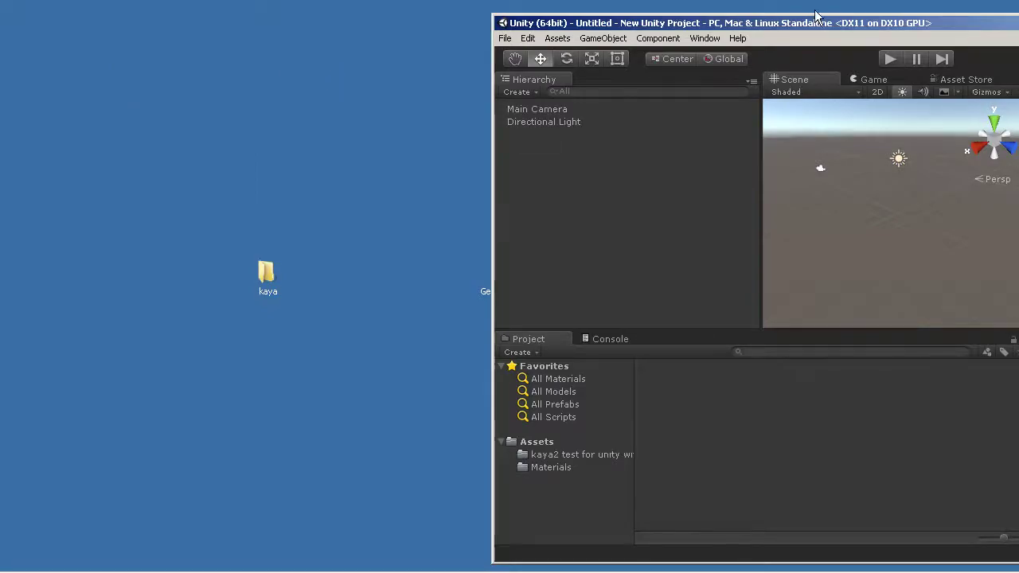
pyautogui.moveTo(816, 15); pyautogui.dragTo(344, 26)
pyautogui.click(120, 448)
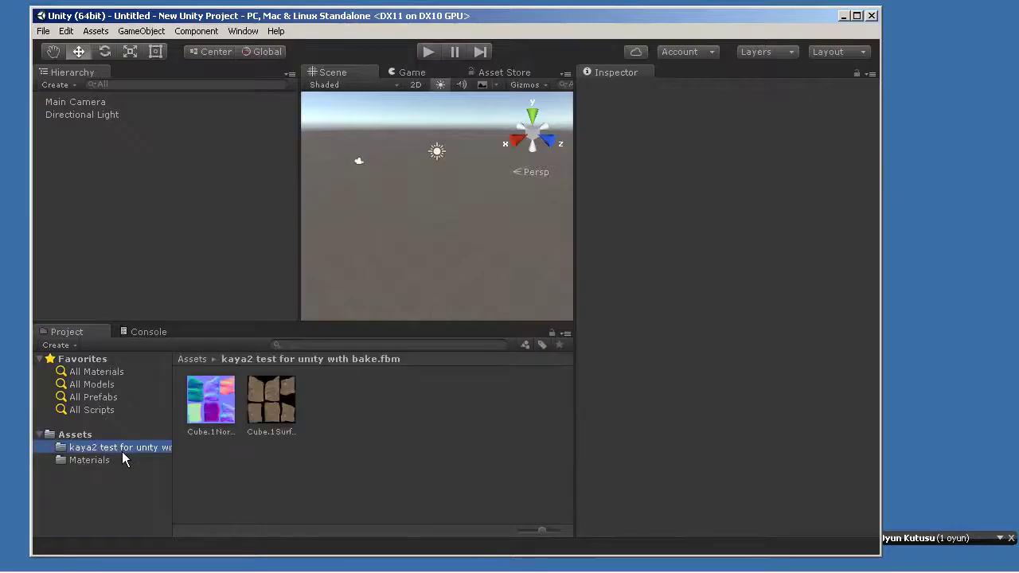
pyautogui.click(79, 435)
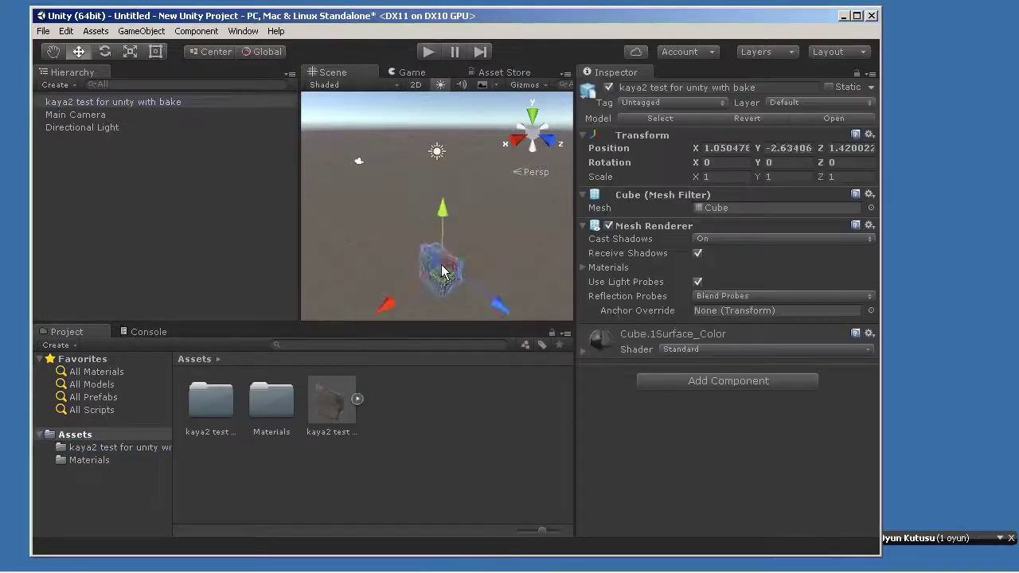
pyautogui.moveTo(327, 400)
pyautogui.mouseDown()
pyautogui.moveTo(443, 221)
pyautogui.moveTo(317, 430)
pyautogui.mouseUp()
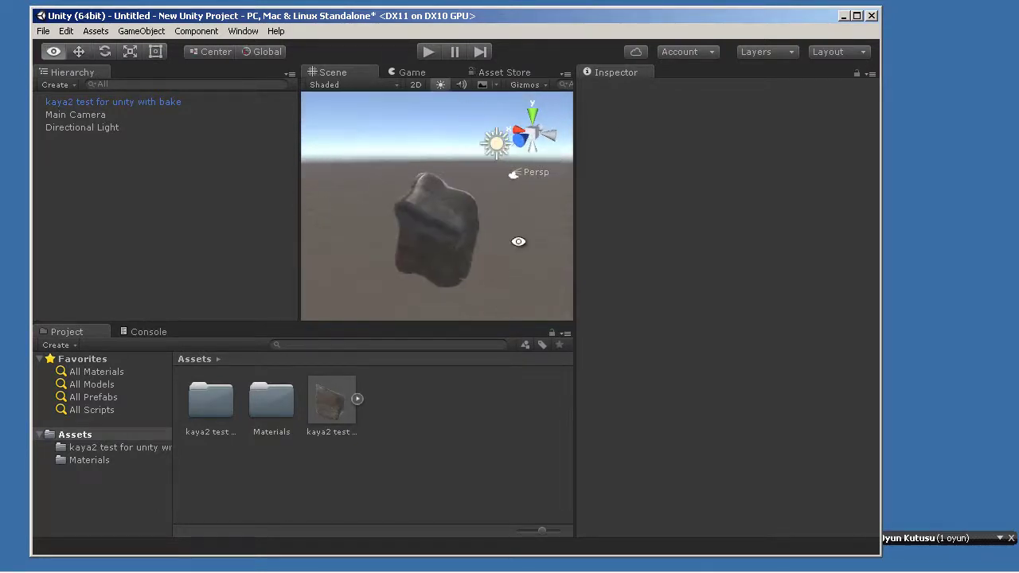
# Select the Cube.1Surface_Color material and slightly adjust its metallic and smoothness values.
pyautogui.doubleClick(279, 407)
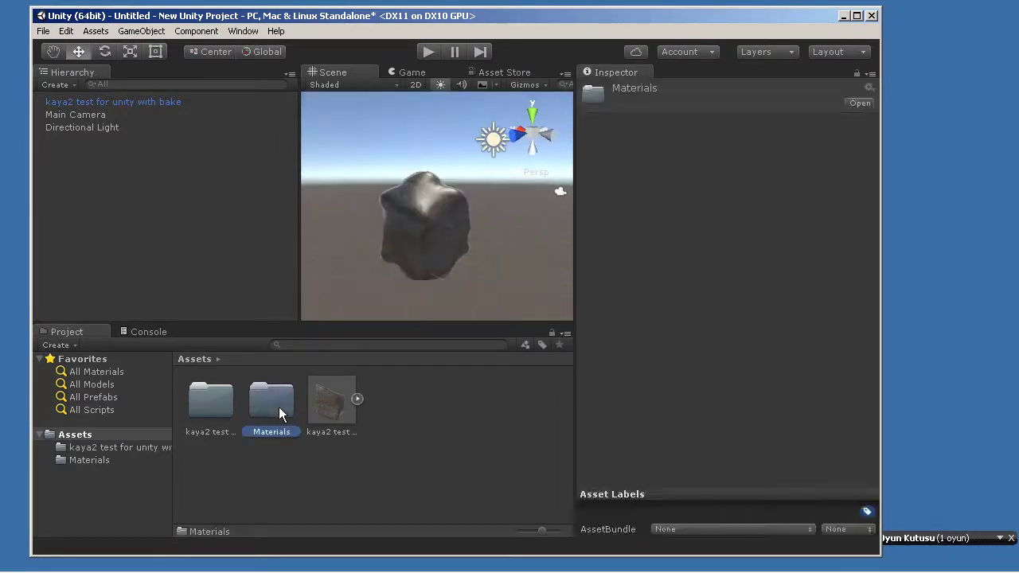
pyautogui.click(213, 409)
pyautogui.moveTo(876, 205)
pyautogui.mouseDown()
pyautogui.moveTo(871, 266)
pyautogui.moveTo(868, 202)
pyautogui.moveTo(871, 266)
pyautogui.mouseUp()
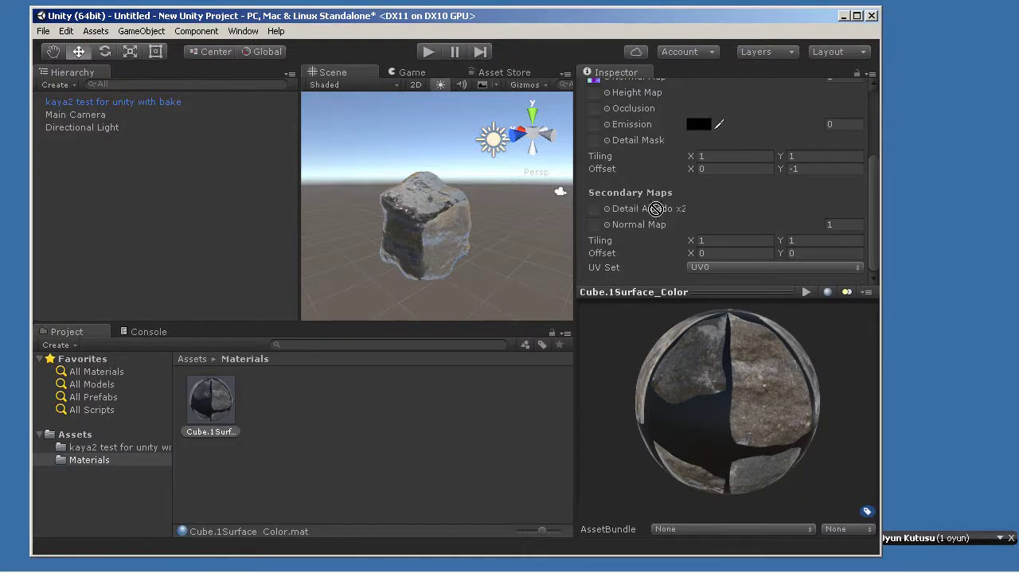
pyautogui.moveTo(873, 183); pyautogui.dragTo(876, 115)
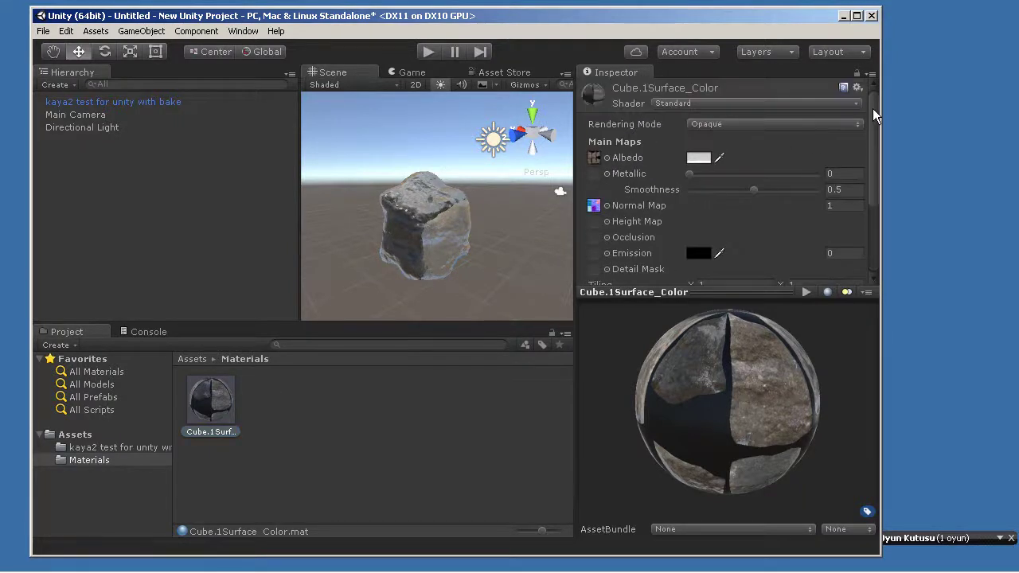
pyautogui.moveTo(689, 176)
pyautogui.mouseDown()
pyautogui.moveTo(700, 175)
pyautogui.moveTo(684, 174)
pyautogui.mouseUp()
pyautogui.moveTo(754, 190)
pyautogui.mouseDown()
pyautogui.moveTo(704, 200)
pyautogui.moveTo(751, 194)
pyautogui.mouseUp()
# Try the Mobile/Bumped Diffuse and Mobile/Bumped Specular shaders on the material.
pyautogui.click(718, 105)
pyautogui.moveTo(678, 173)
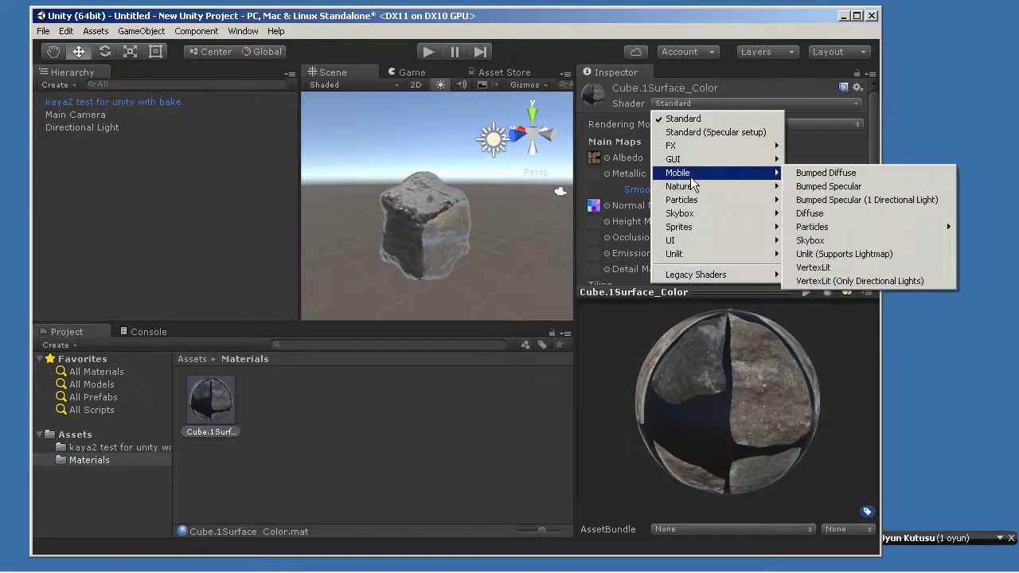
pyautogui.click(836, 178)
pyautogui.moveTo(380, 230)
pyautogui.keyDown('alt'); pyautogui.mouseDown()
pyautogui.moveTo(491, 230)
pyautogui.moveTo(59, 231)
pyautogui.moveTo(505, 221)
pyautogui.moveTo(61, 220)
pyautogui.moveTo(518, 216)
pyautogui.moveTo(1010, 96)
pyautogui.moveTo(469, 226)
pyautogui.moveTo(478, 227)
pyautogui.mouseUp(); pyautogui.keyUp('alt')
pyautogui.click(712, 104)
pyautogui.click(884, 185)
pyautogui.click(712, 103)
pyautogui.click(853, 200)
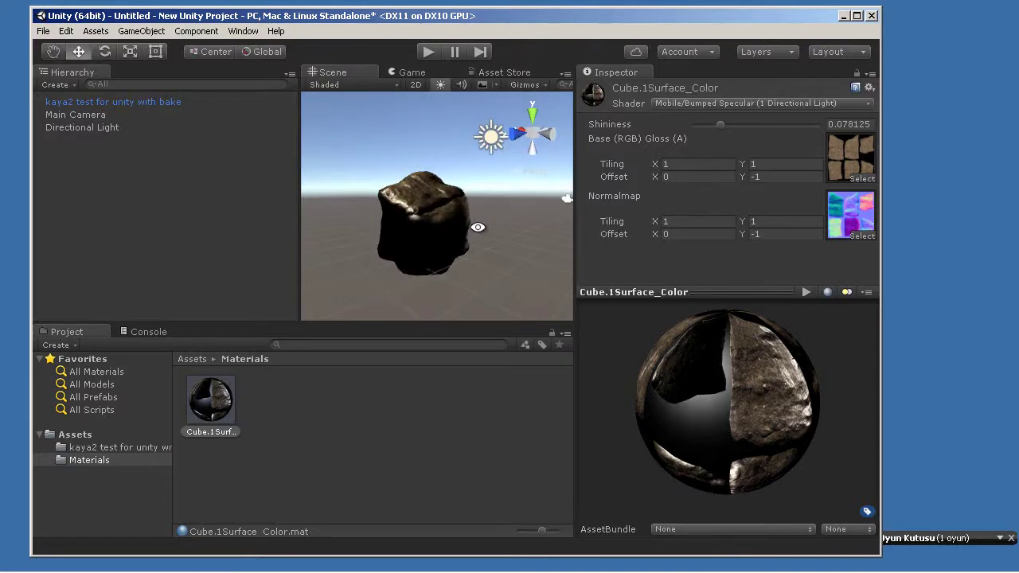
# Try Standard, Standard (Specular setup) and Legacy Shaders/Bumped Diffuse on the material.
pyautogui.click(717, 103)
pyautogui.click(725, 116)
pyautogui.click(723, 105)
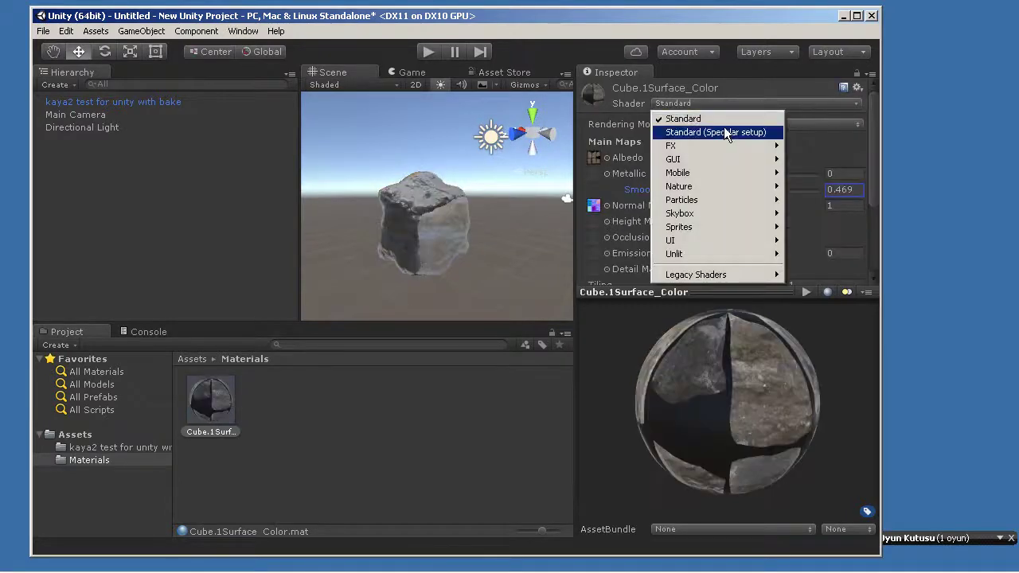
pyautogui.click(727, 132)
pyautogui.click(726, 105)
pyautogui.click(816, 275)
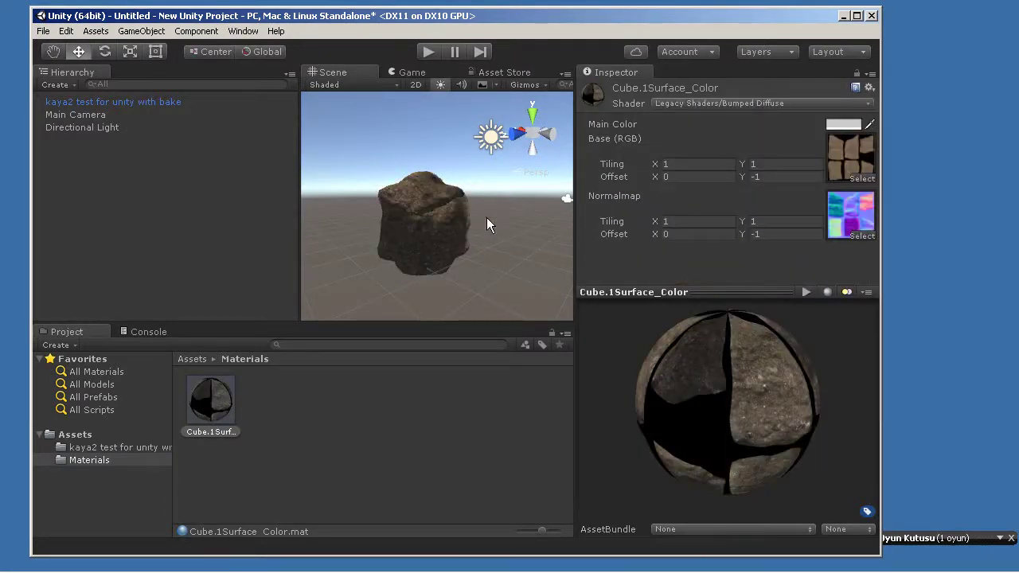
# Turn on scene lighting, apply Legacy Shaders/Bumped Specular, and return to Cinema 4D.
pyautogui.moveTo(487, 218)
pyautogui.keyDown('alt'); pyautogui.mouseDown()
pyautogui.moveTo(341, 225)
pyautogui.moveTo(441, 208)
pyautogui.moveTo(537, 225)
pyautogui.mouseUp(); pyautogui.keyUp('alt')
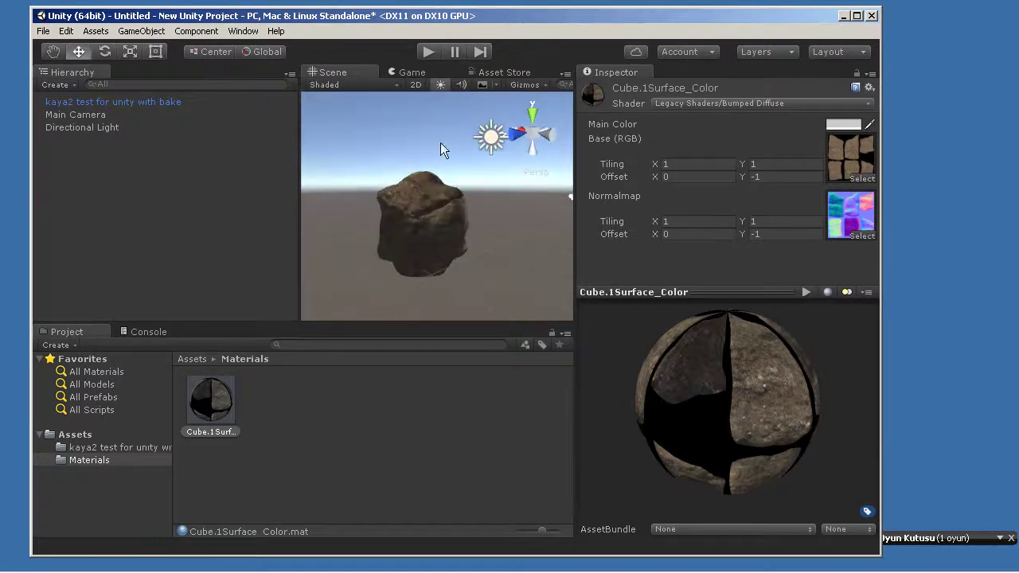
pyautogui.click(439, 86)
pyautogui.moveTo(405, 231)
pyautogui.keyDown('alt'); pyautogui.mouseDown()
pyautogui.moveTo(521, 237)
pyautogui.moveTo(466, 221)
pyautogui.moveTo(475, 209)
pyautogui.mouseUp(); pyautogui.keyUp('alt')
pyautogui.click(717, 104)
pyautogui.click(762, 289)
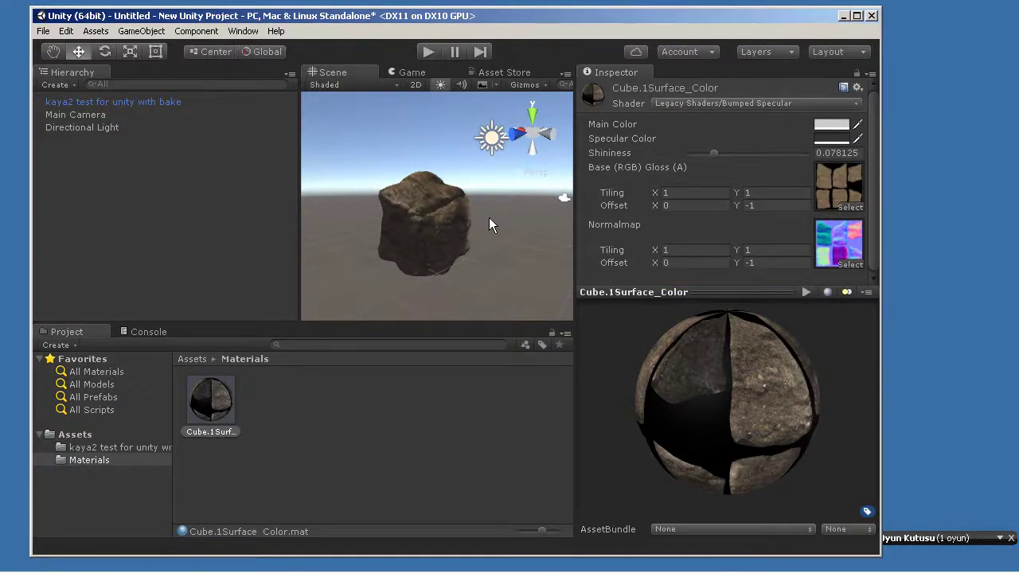
pyautogui.click(366, 562)
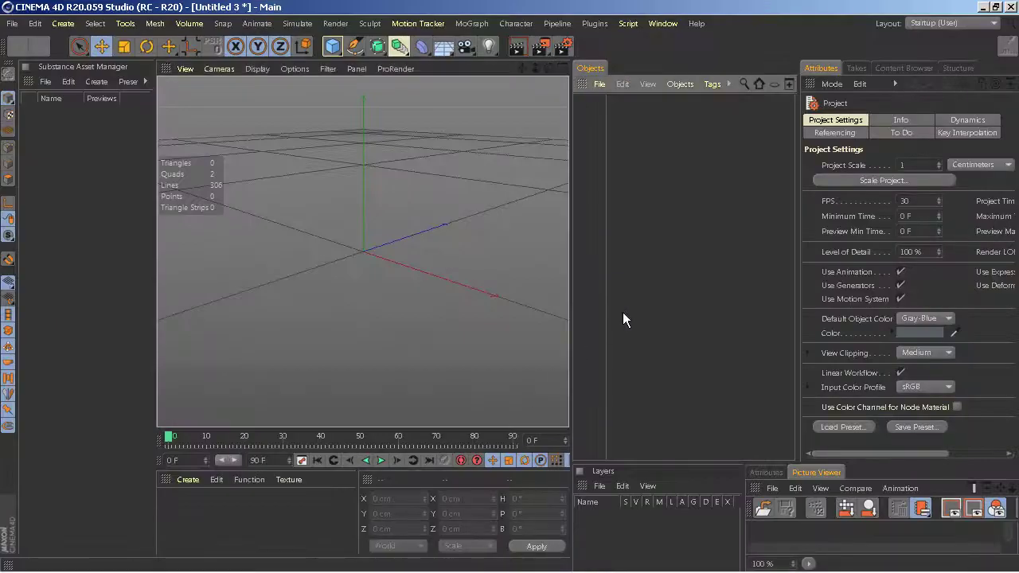
# Add a Null named with a long Turkish note about the Unity rock test, and widen the Object Manager.
pyautogui.moveTo(332, 45); pyautogui.dragTo(393, 68)
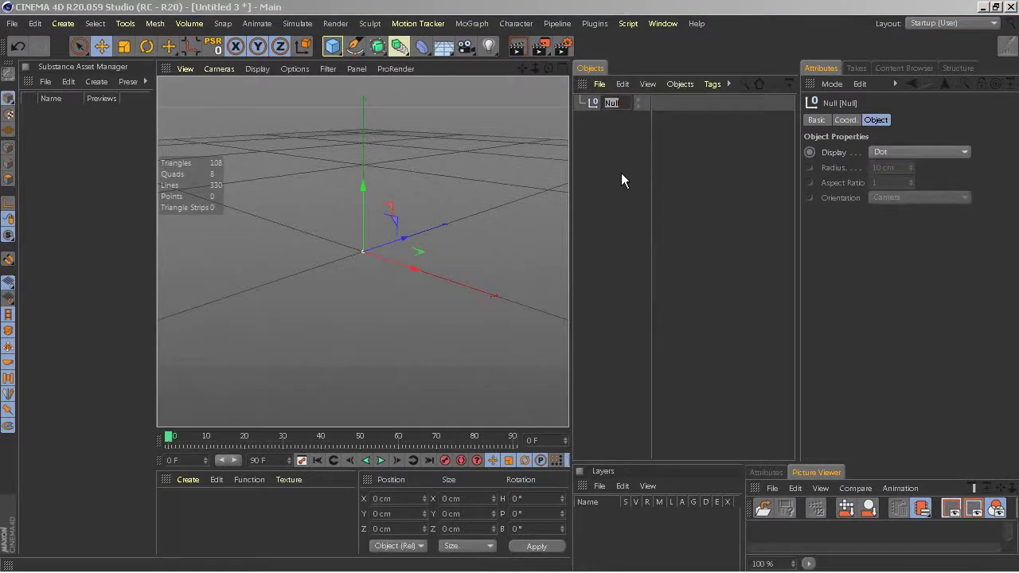
pyautogui.write('rotoru')
pyautogui.write(' base')
pyautogui.write(' maya')
pyautogui.write(' m')
pyautogui.write('odul')
pyautogui.write('e k')
pyautogui.write('te')
pyautogui.write('xture')
pyautogui.write(' ur')
pyautogui.write('otorun')
pyautogui.write('testb')
pyautogui.press('BackSpace')
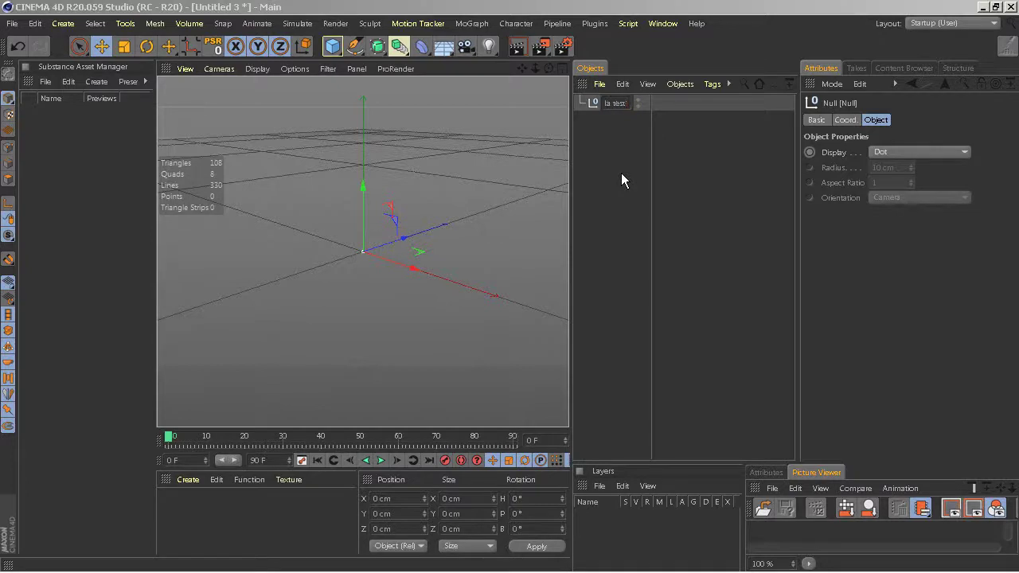
pyautogui.write('yapt')
pyautogui.write('ık')
pyautogui.press('Return')
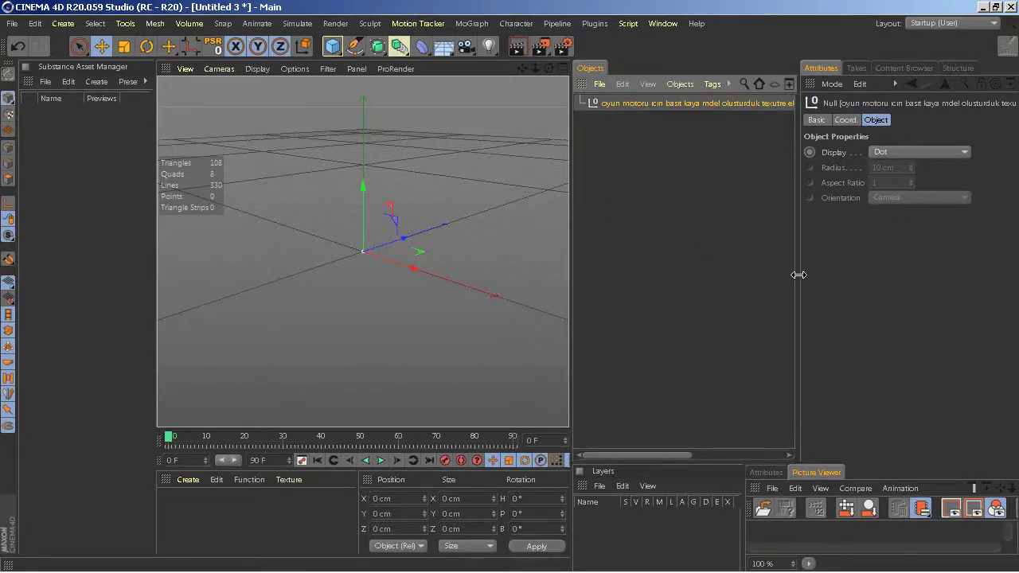
pyautogui.moveTo(798, 275); pyautogui.dragTo(961, 292)
pyautogui.moveTo(573, 259)
pyautogui.mouseDown()
pyautogui.moveTo(332, 257)
pyautogui.moveTo(414, 231)
pyautogui.mouseUp()
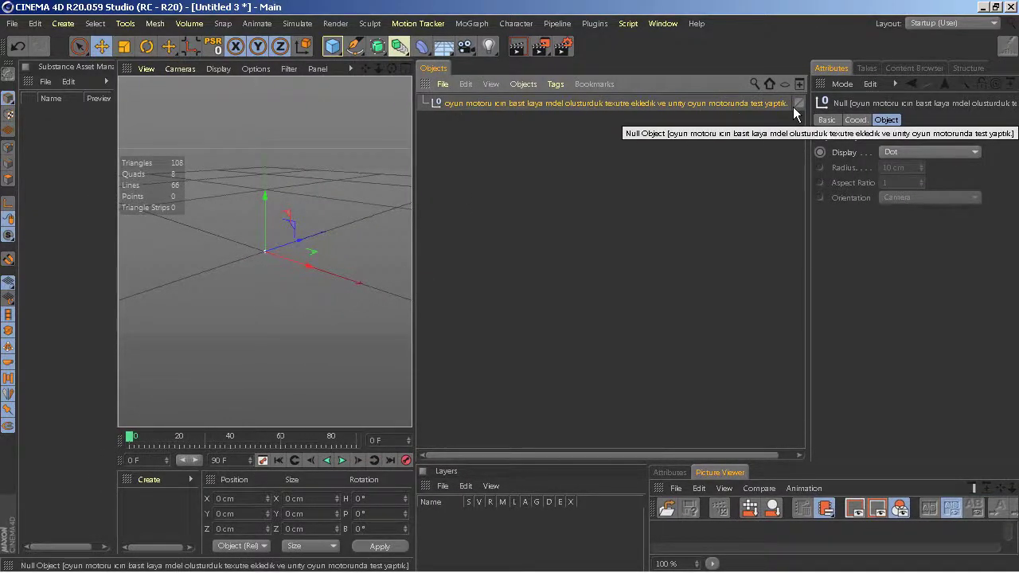
# Add a second Null and rename it with the author's signature.
pyautogui.moveTo(341, 54); pyautogui.dragTo(366, 76)
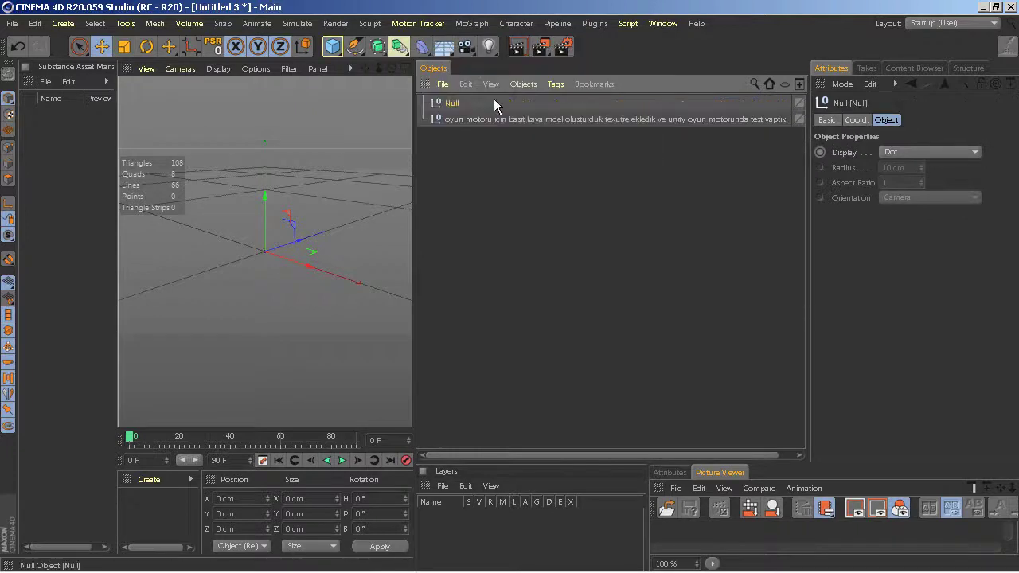
pyautogui.doubleClick(454, 102)
pyautogui.press('BackSpace')
pyautogui.write('sev')
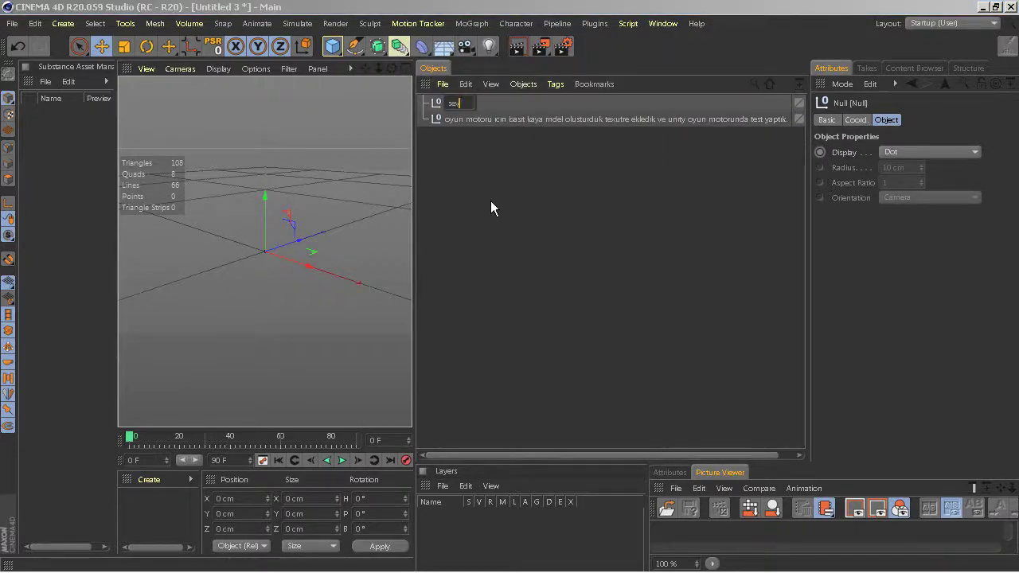
pyautogui.write('gilim')
pyautogui.write('le')
pyautogui.hotkey('ctrl', 'a')
pyautogui.write('YUCEL')
pyautogui.press('Return')
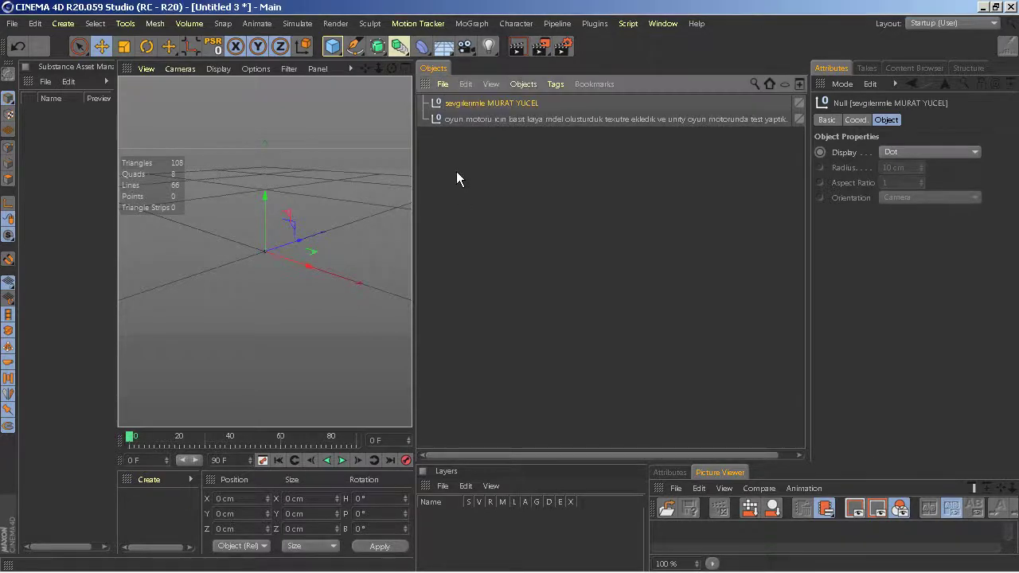